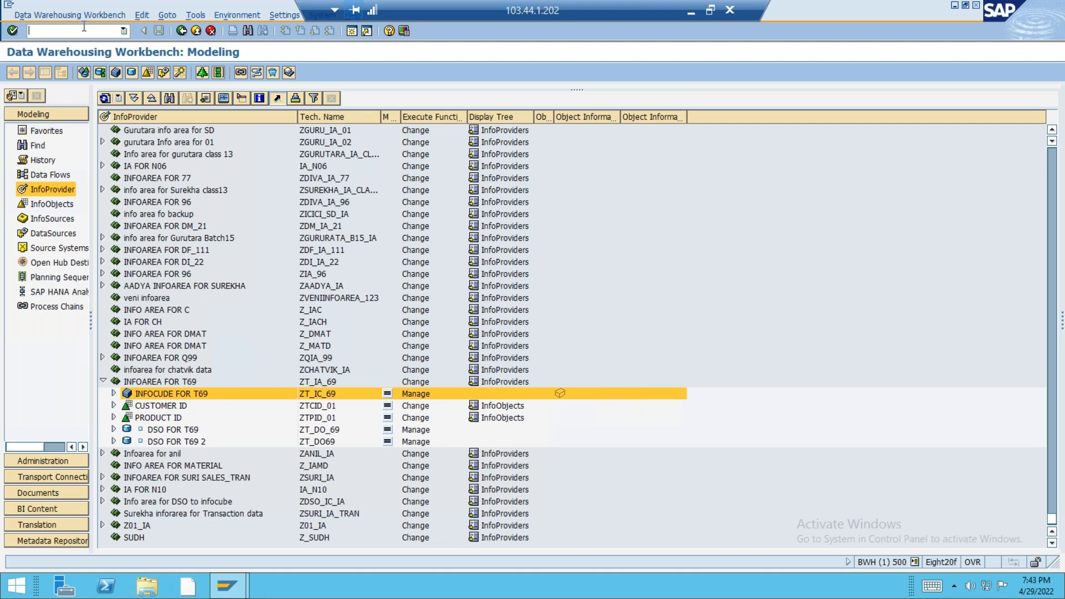
Display the source systems overview and collapse the File folder.
left_click(30, 107)
left_click(51, 251)
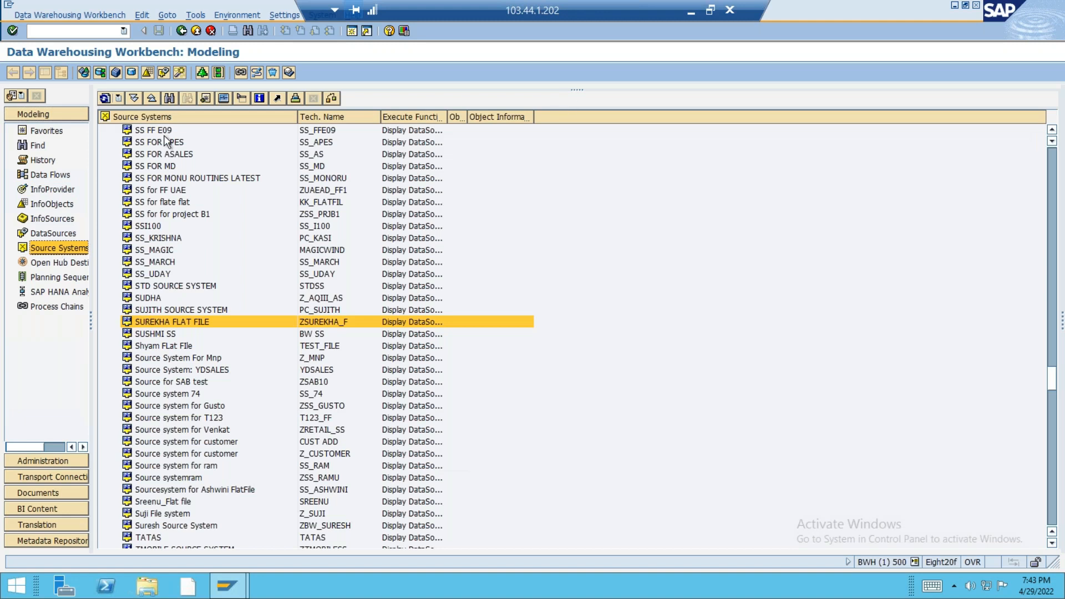
mouse_move(1011, 28)
left_click(1049, 164)
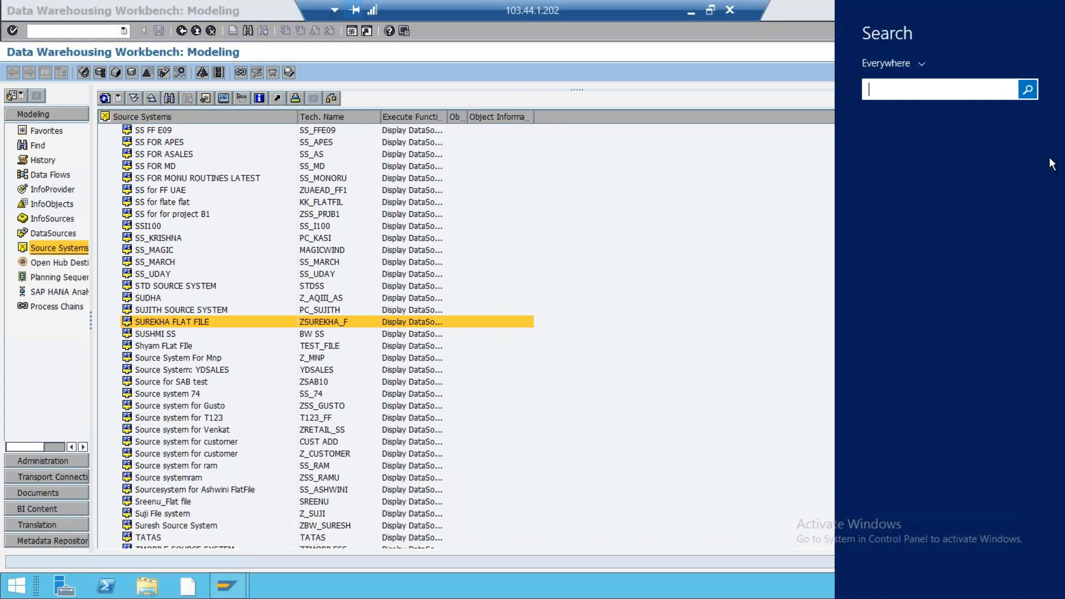
left_click(792, 29)
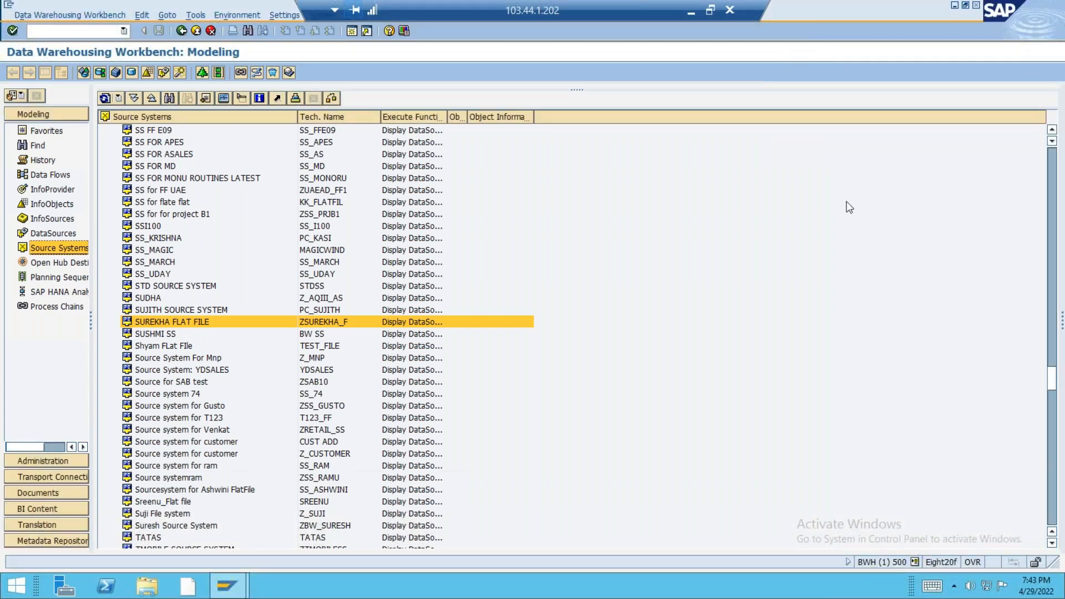
left_click(1051, 163)
left_click(1051, 170)
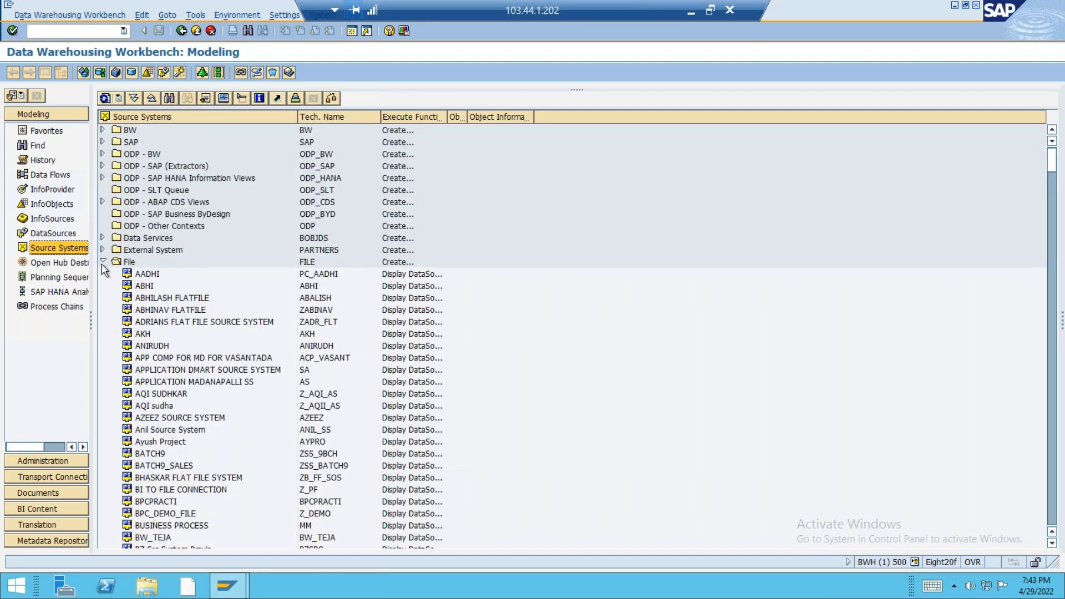
left_click(103, 262)
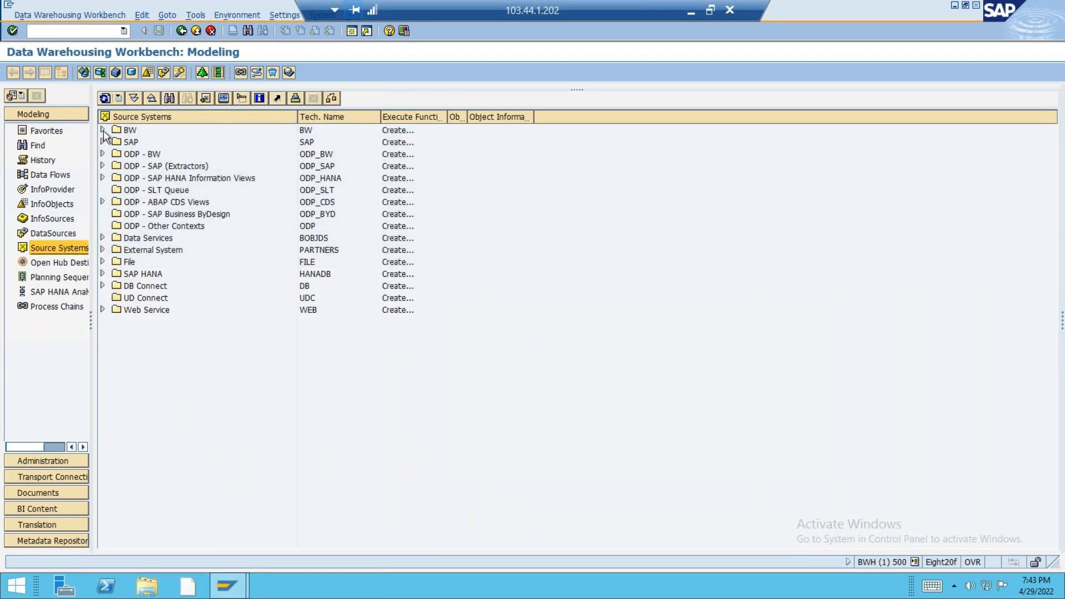
Expand the BW source system folder and open the DataSources of EC6 Client 800 (T90CLNT090).
left_click(102, 131)
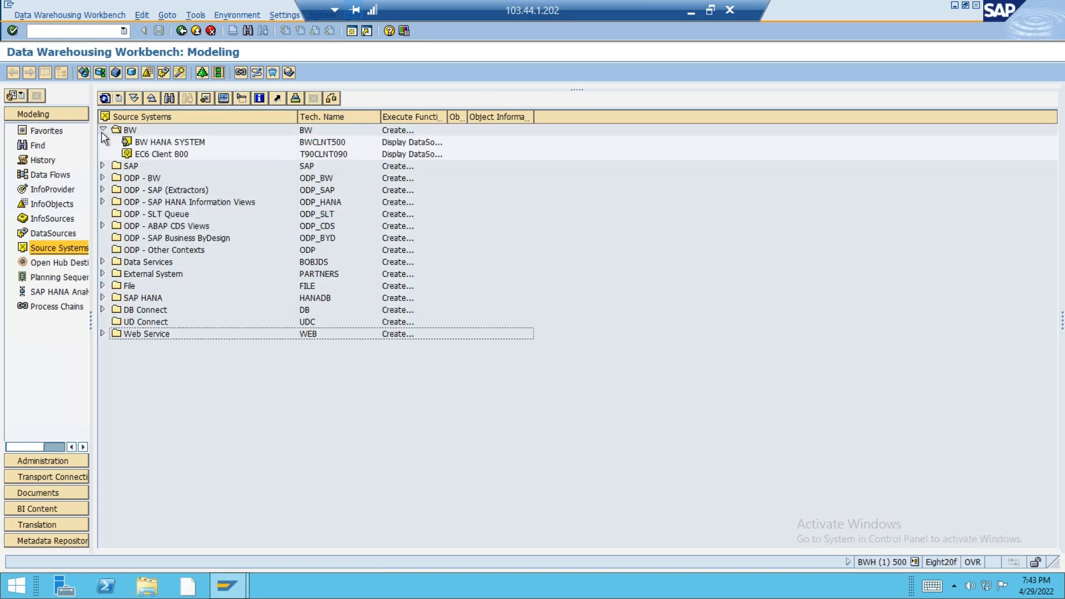
left_click(152, 156)
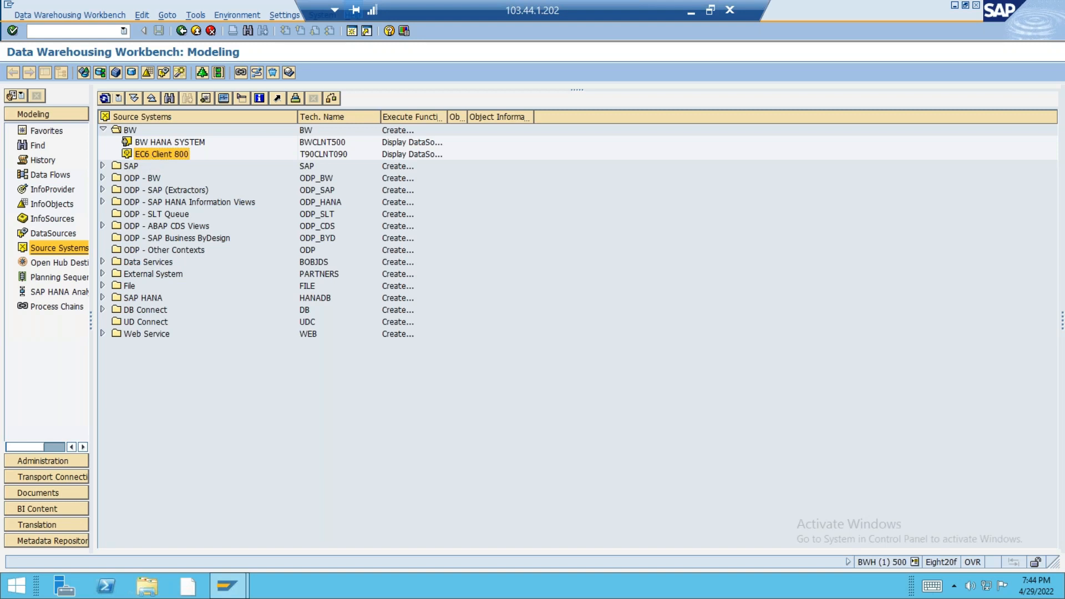
double_click(147, 154)
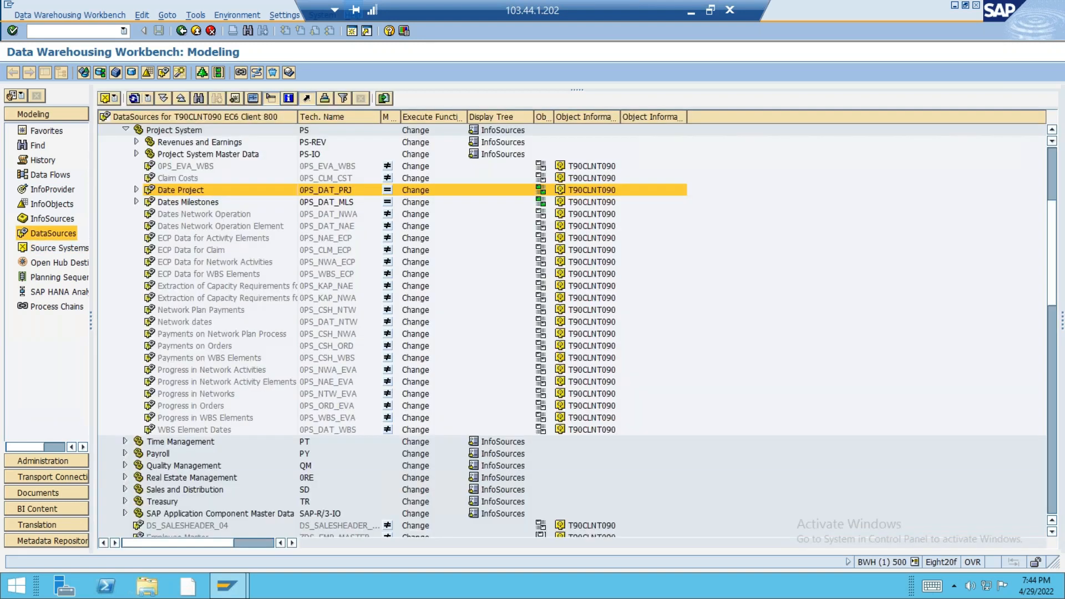
Collapse the Project System component and expand Sales and Distribution in the DataSource tree.
left_click(125, 130)
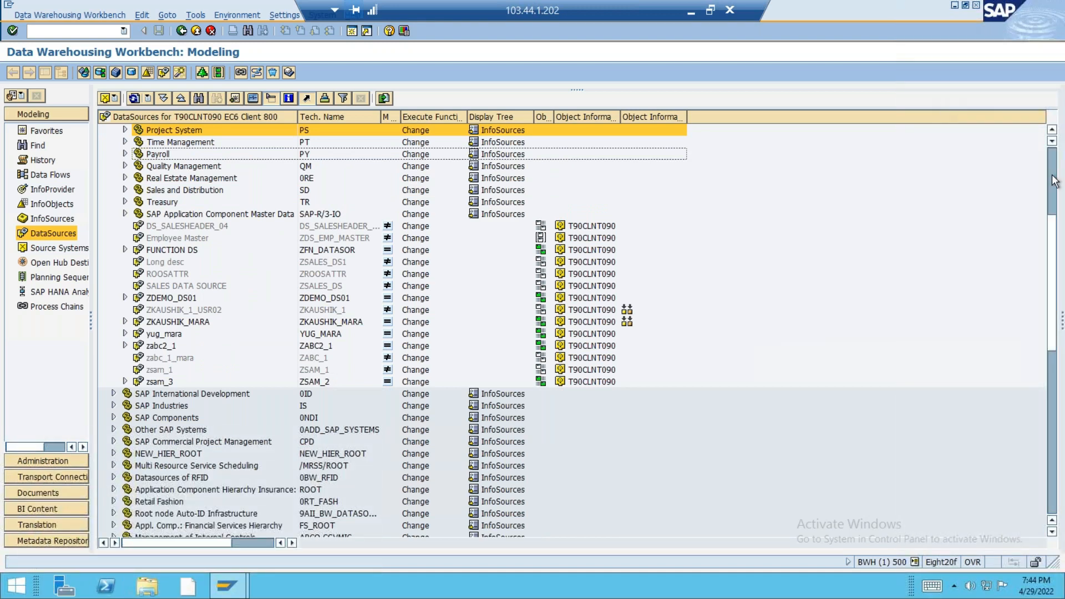
scroll(1053, 169, "up", 5)
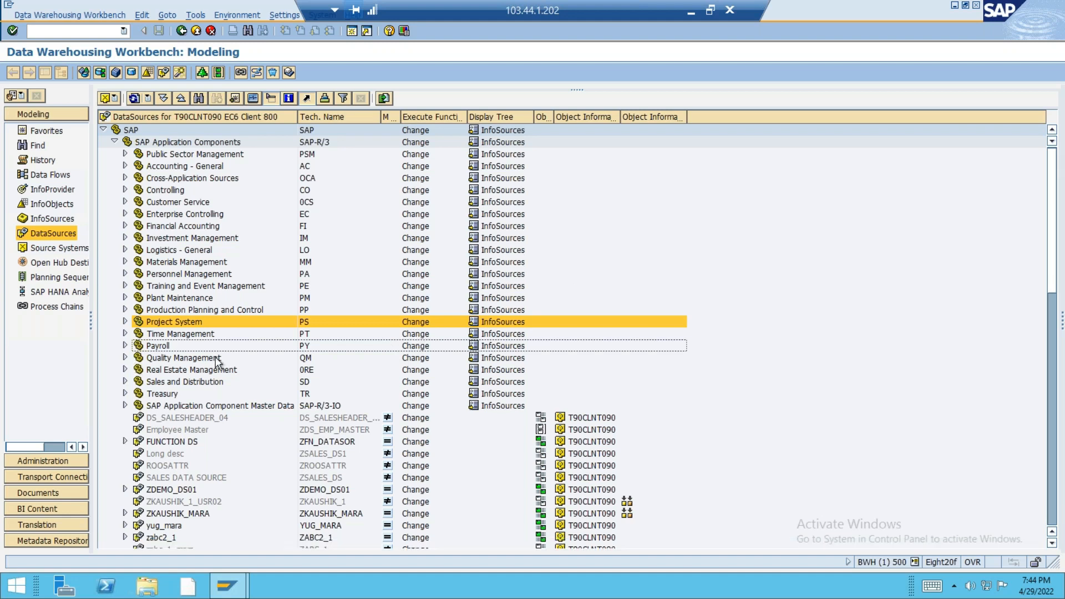
left_click(210, 383)
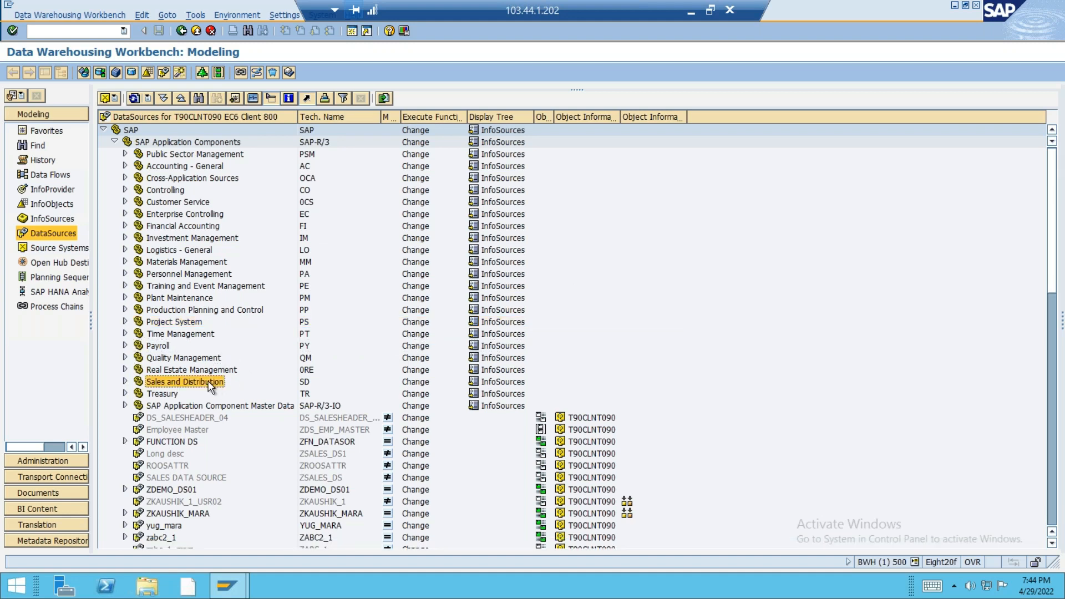
left_click(125, 381)
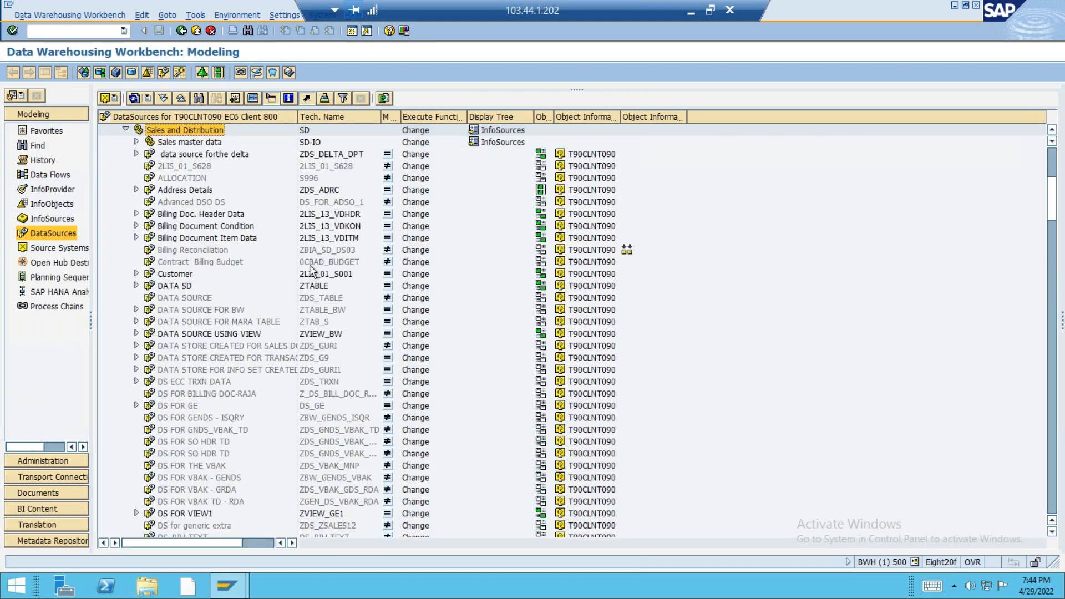
Expand the Billing Doc. Header Data DataSource (2LIS_13_VDHDR) and delete the first InfoPackage under it.
left_click(339, 218)
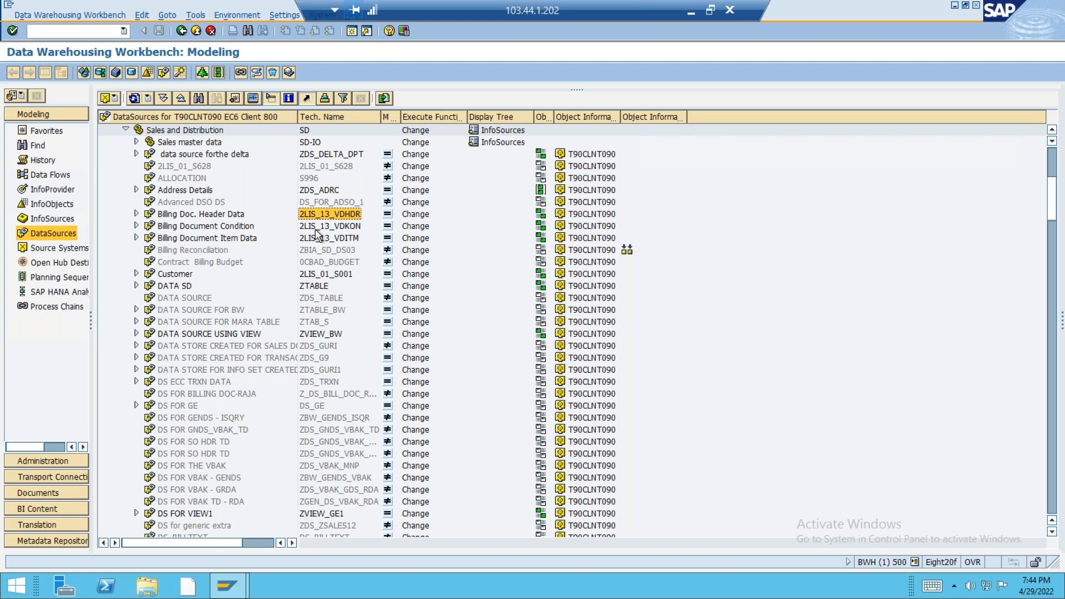
left_click(199, 215)
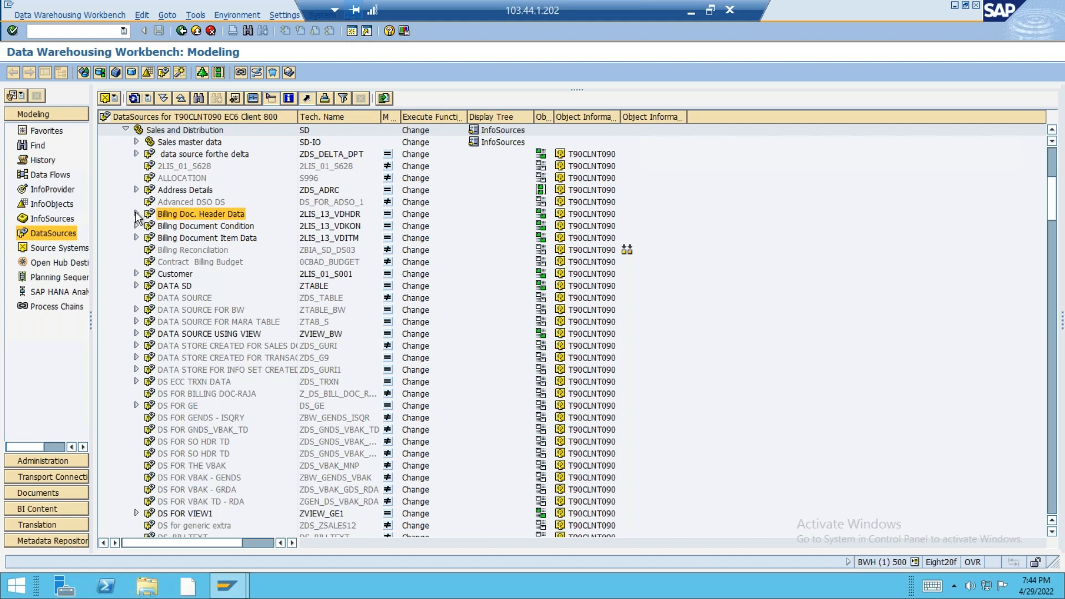
left_click(136, 214)
right_click(187, 225)
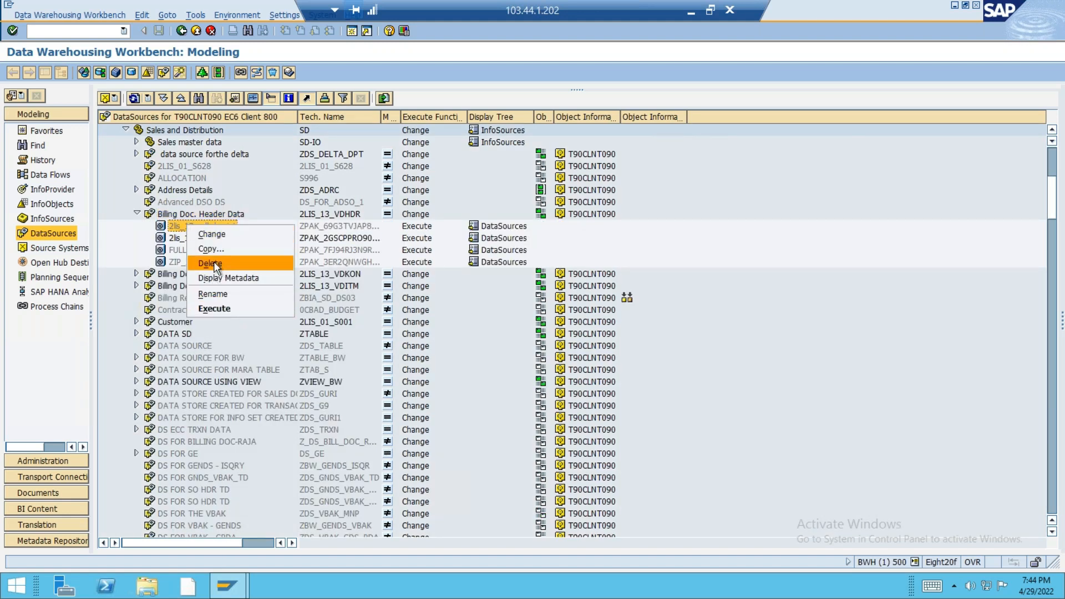
left_click(214, 262)
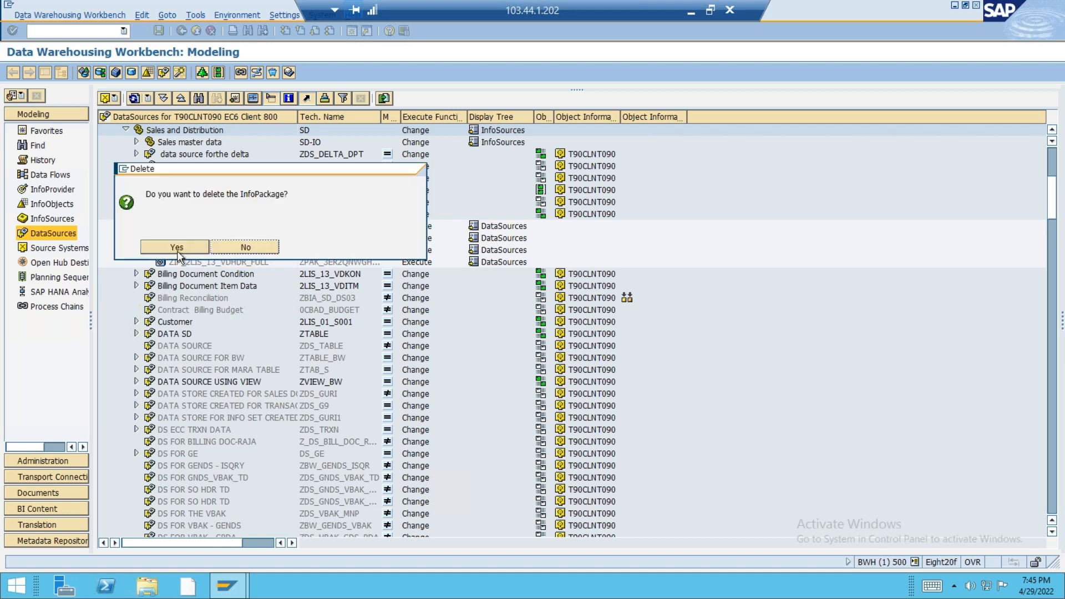
left_click(176, 247)
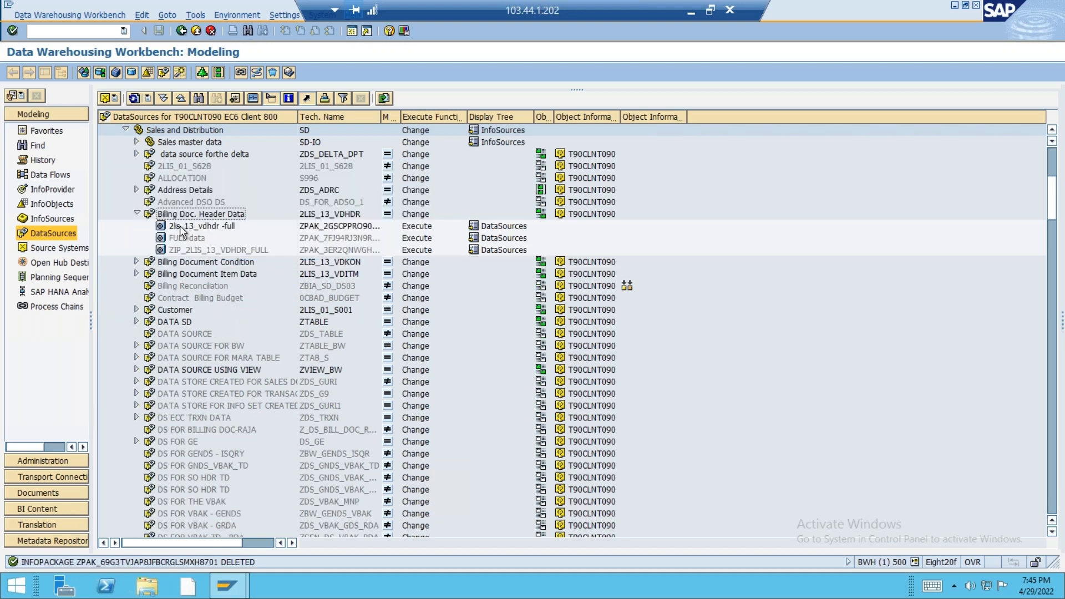
Delete the InfoPackages "2lis_13_vdhdr -full" and "FULL data" under Billing Doc. Header Data.
right_click(180, 228)
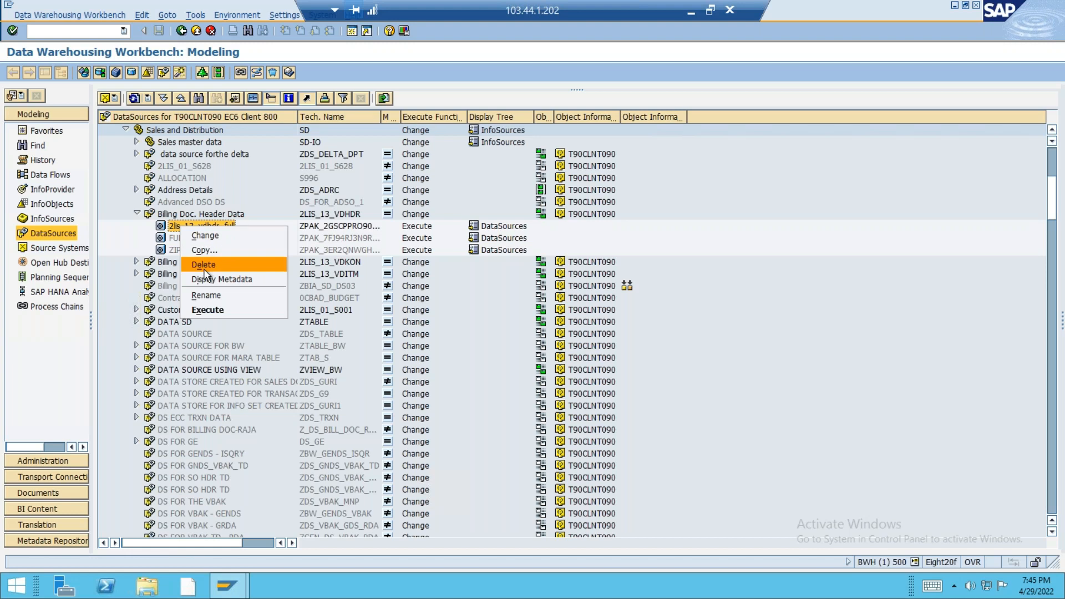
left_click(212, 264)
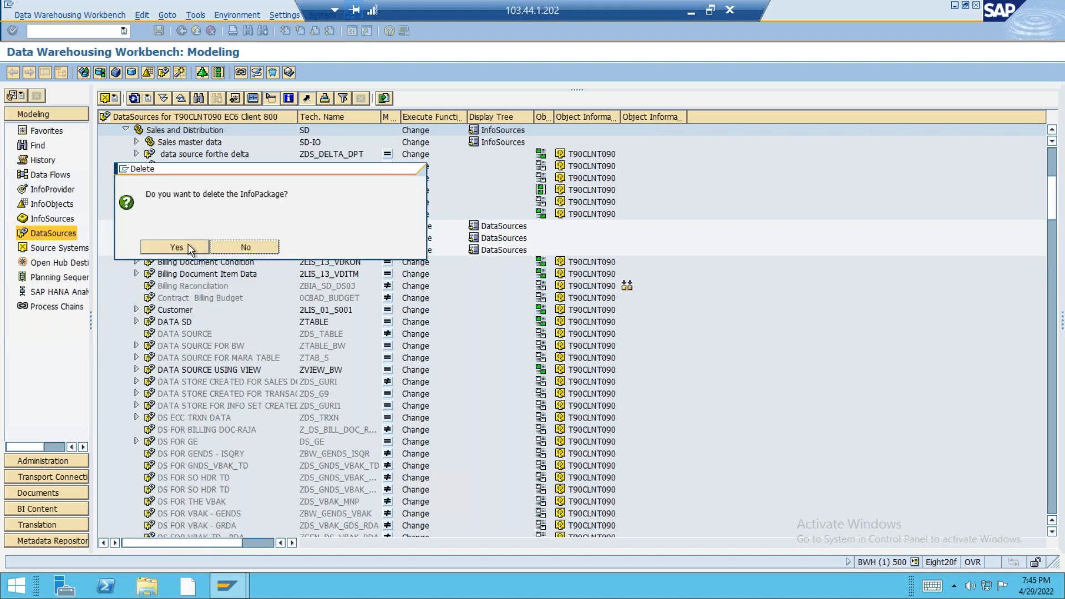
left_click(178, 246)
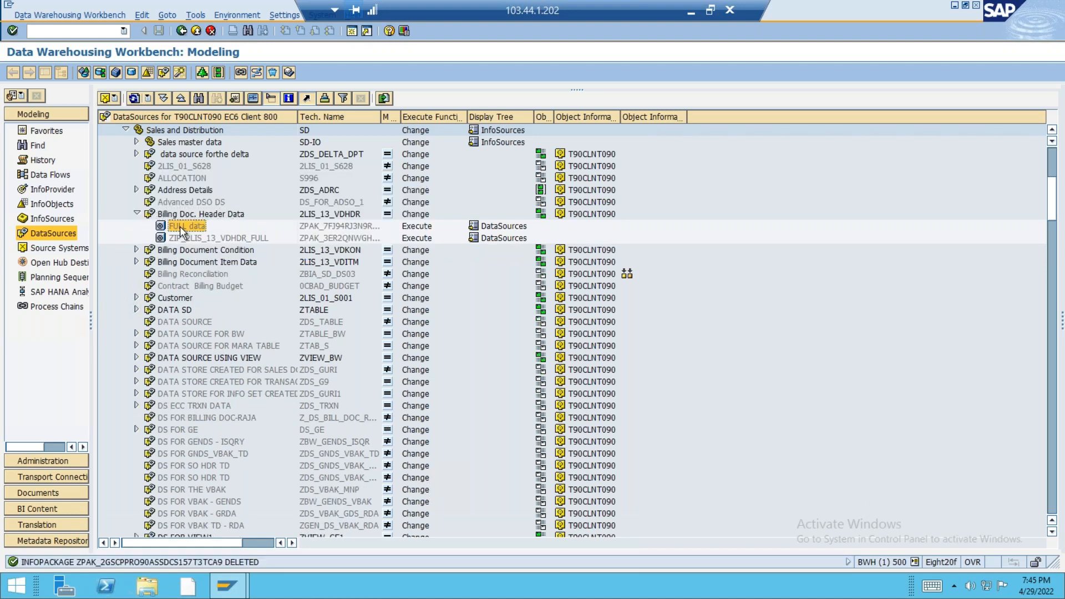
right_click(180, 227)
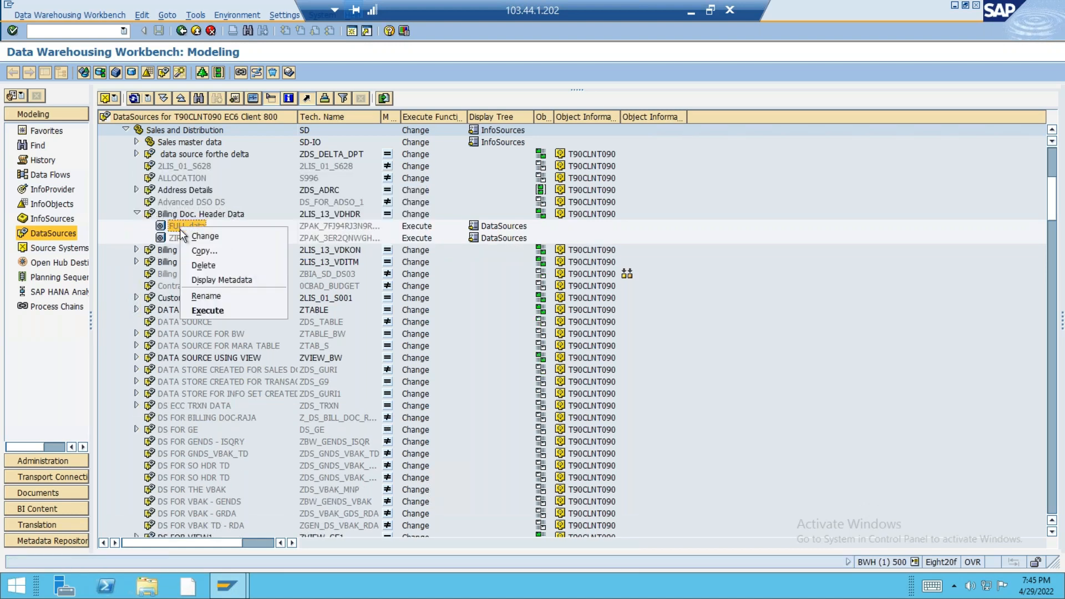
left_click(204, 266)
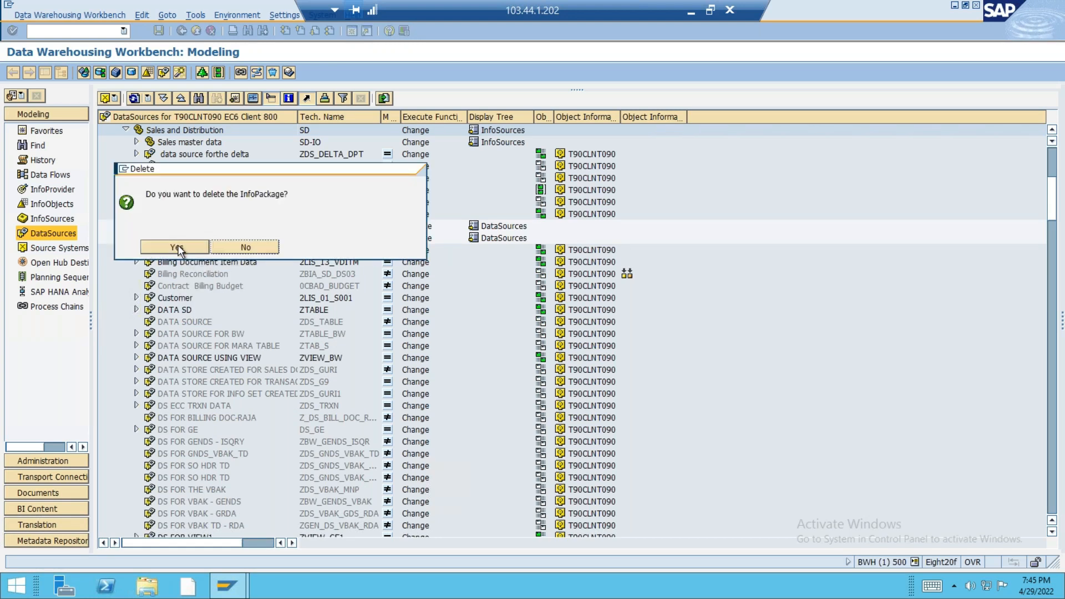
left_click(177, 247)
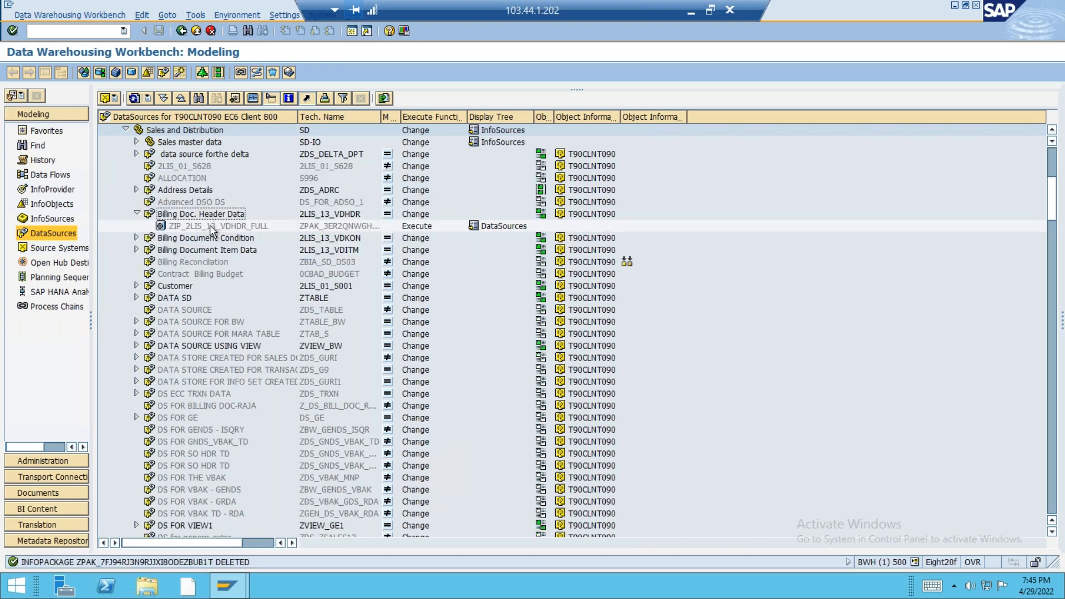
Open the InfoPackage ZIP_2LIS_13_VDHDR_FULL and check its update mode settings.
left_click(208, 227)
double_click(209, 226)
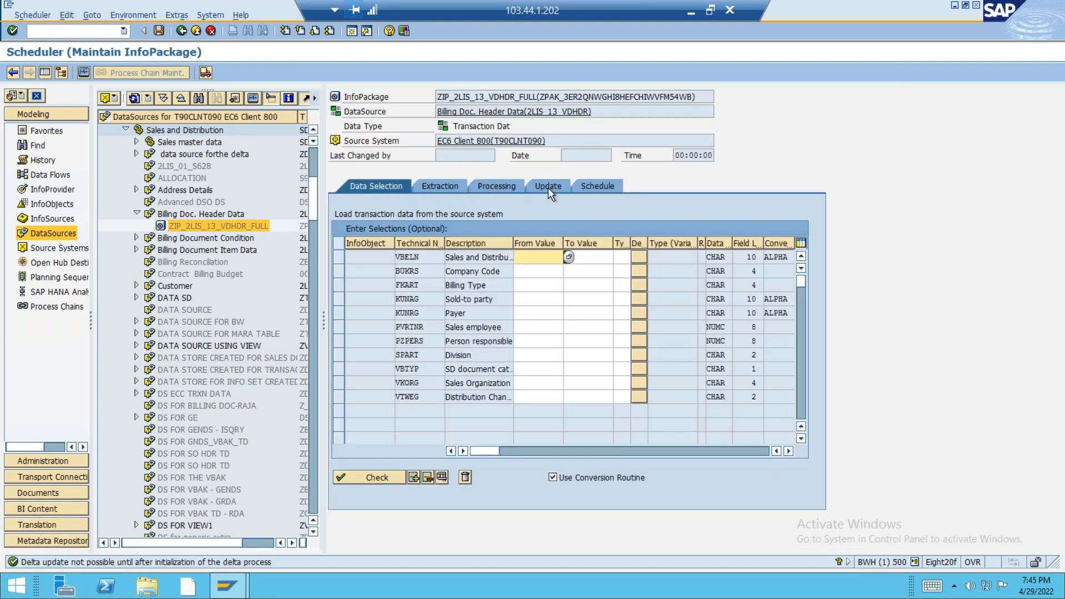
left_click(548, 187)
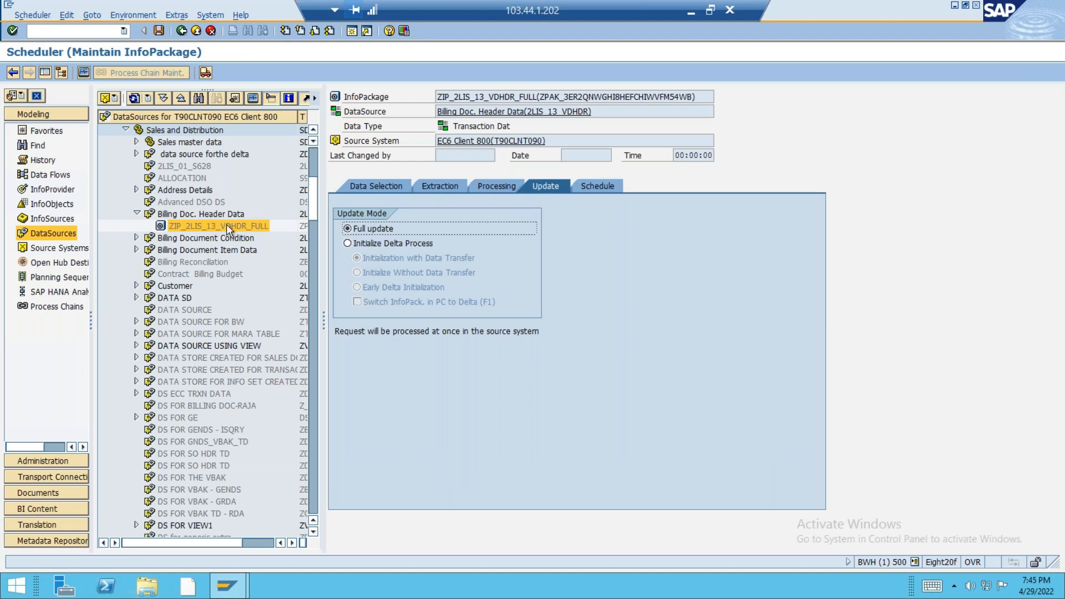
Try to delete ZIP_2LIS_13_VDHDR_FULL while it is open for maintenance.
right_click(226, 224)
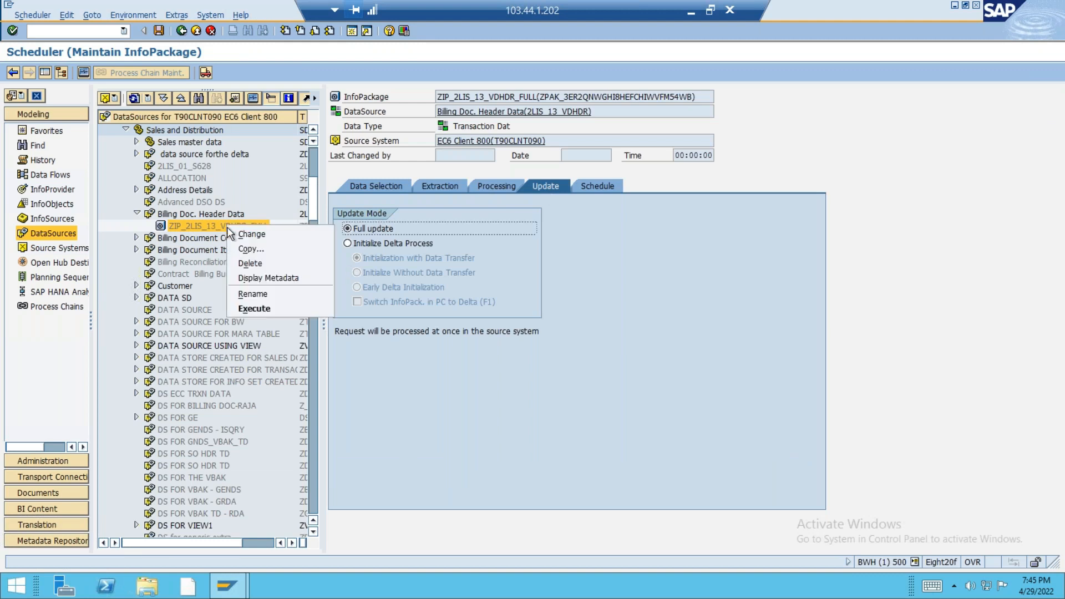
left_click(247, 264)
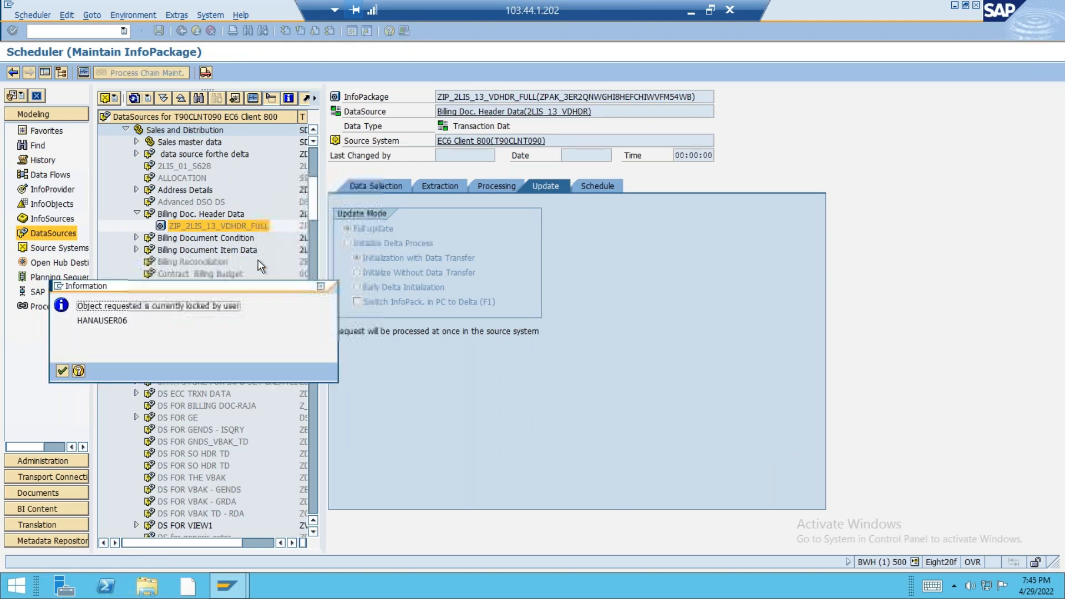
left_click(60, 369)
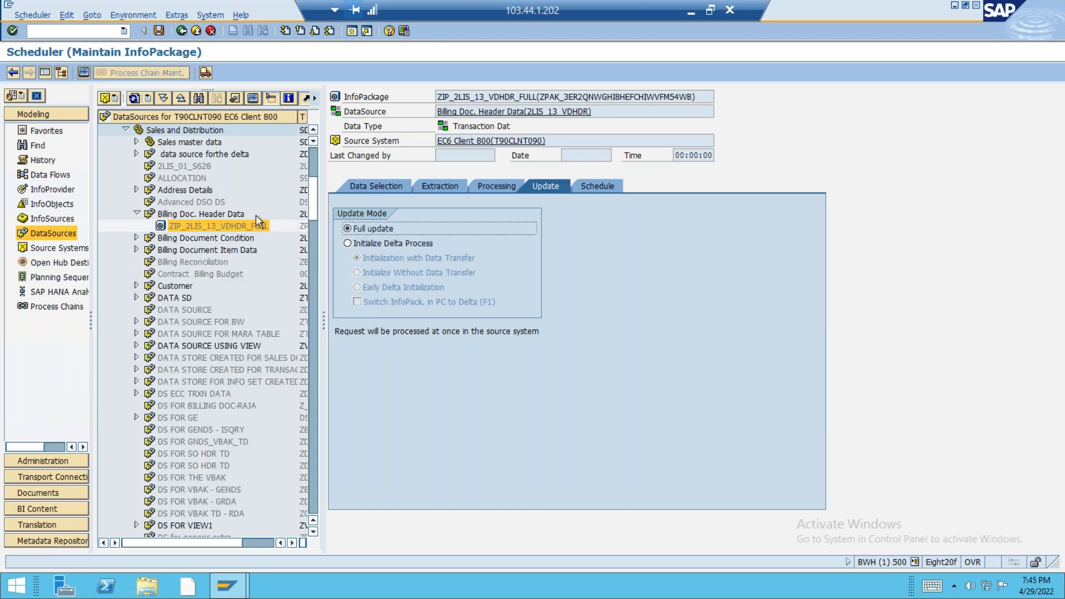
Close the InfoPackage ZIP_2LIS_13_VDHDR_FULL without saving changes and delete it from Billing Doc. Header Data.
left_click(196, 31)
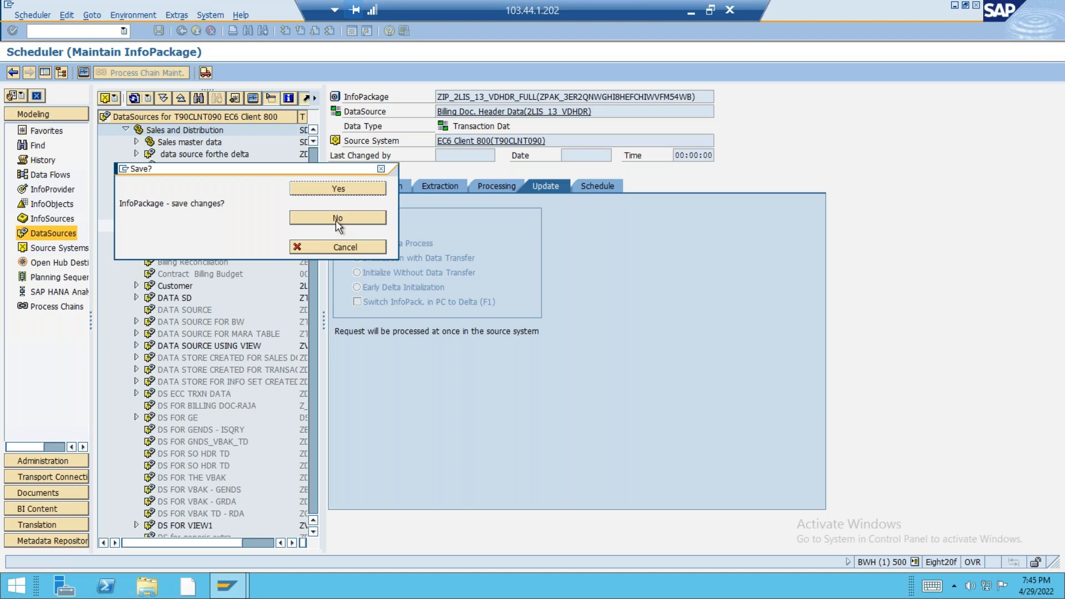
left_click(336, 218)
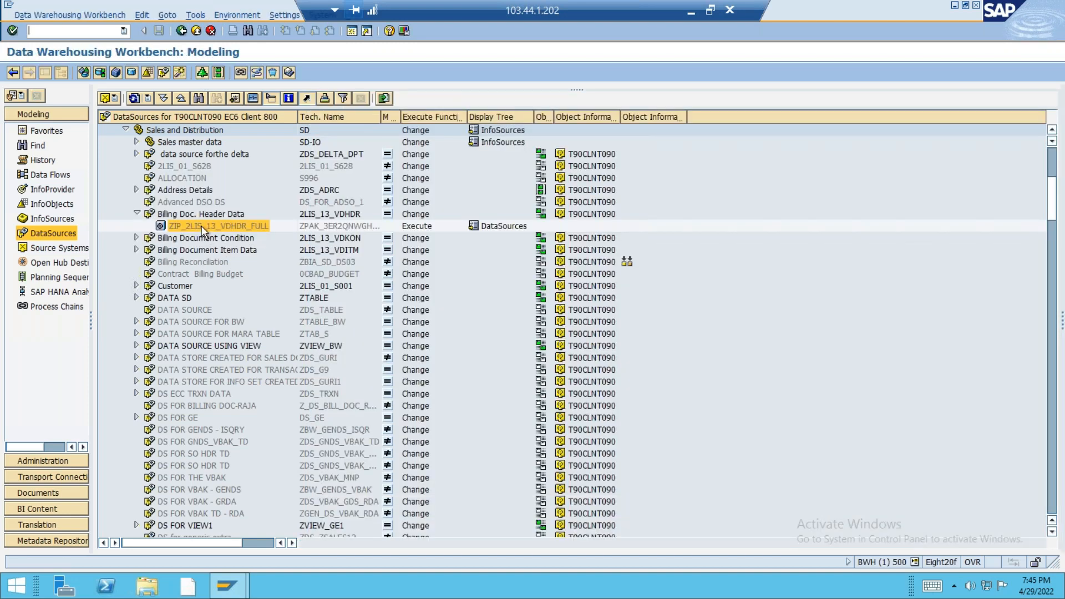
right_click(200, 226)
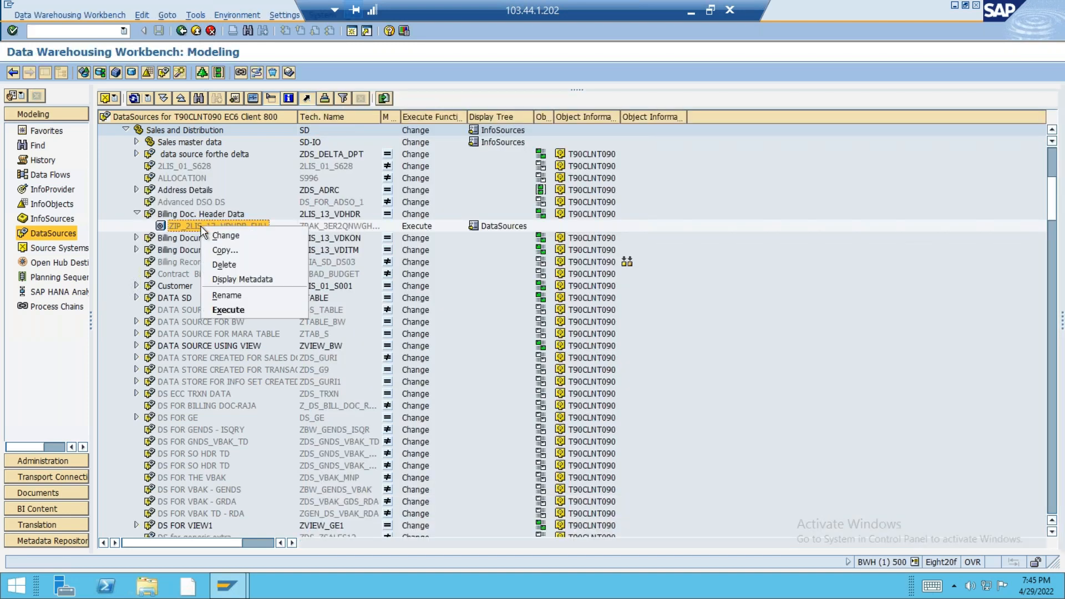
left_click(231, 264)
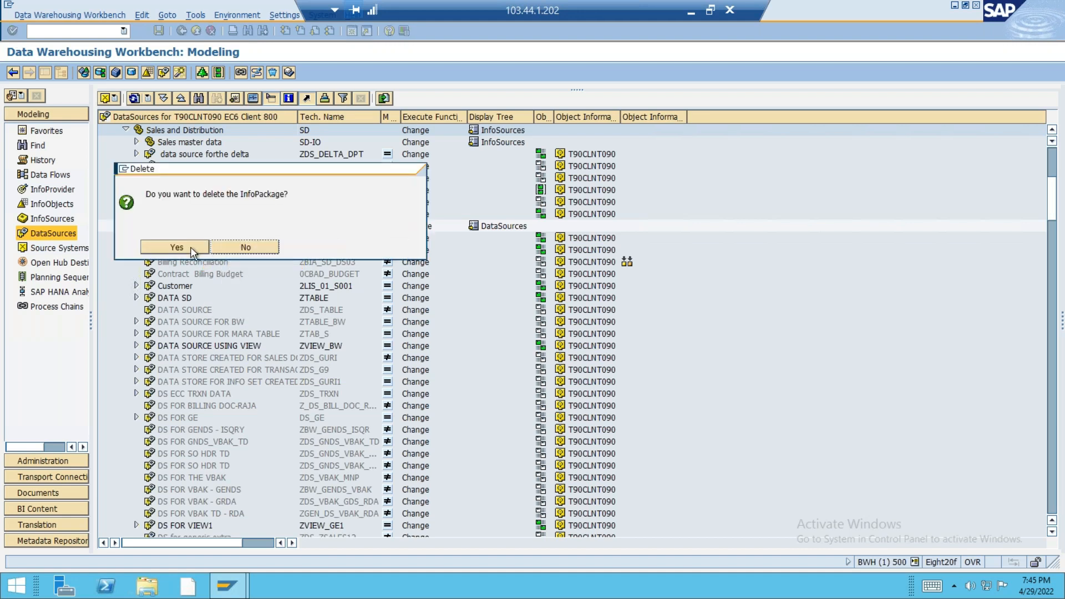
left_click(191, 249)
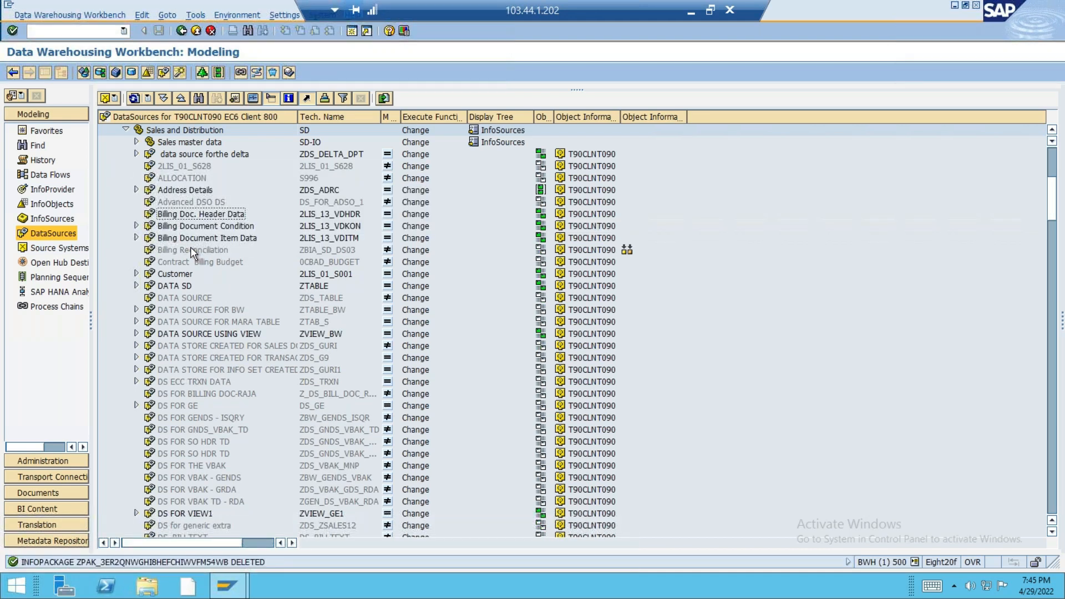
left_click(331, 216)
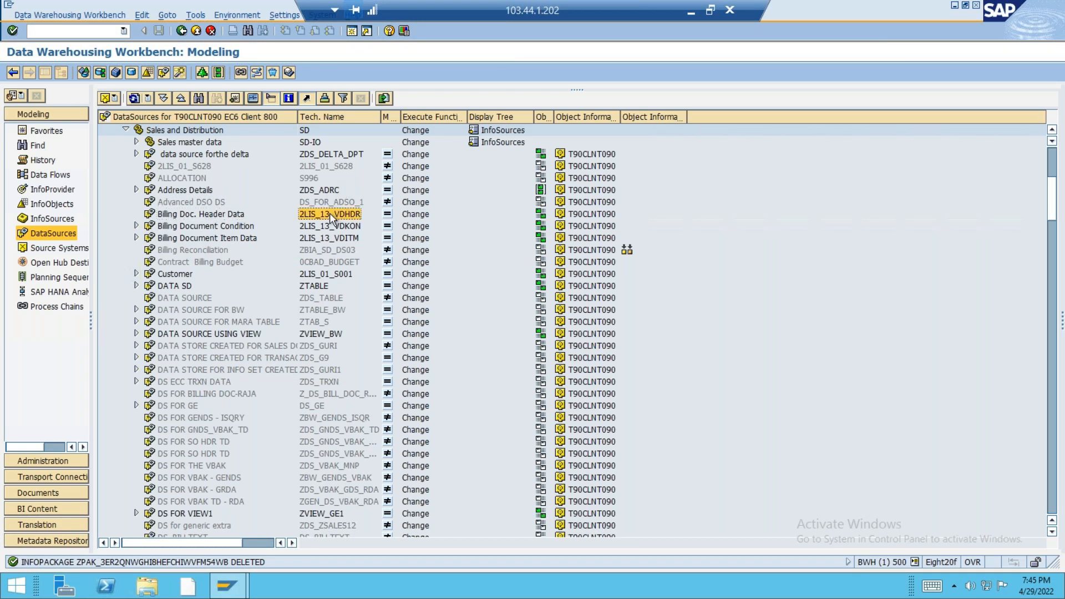
left_click(167, 131)
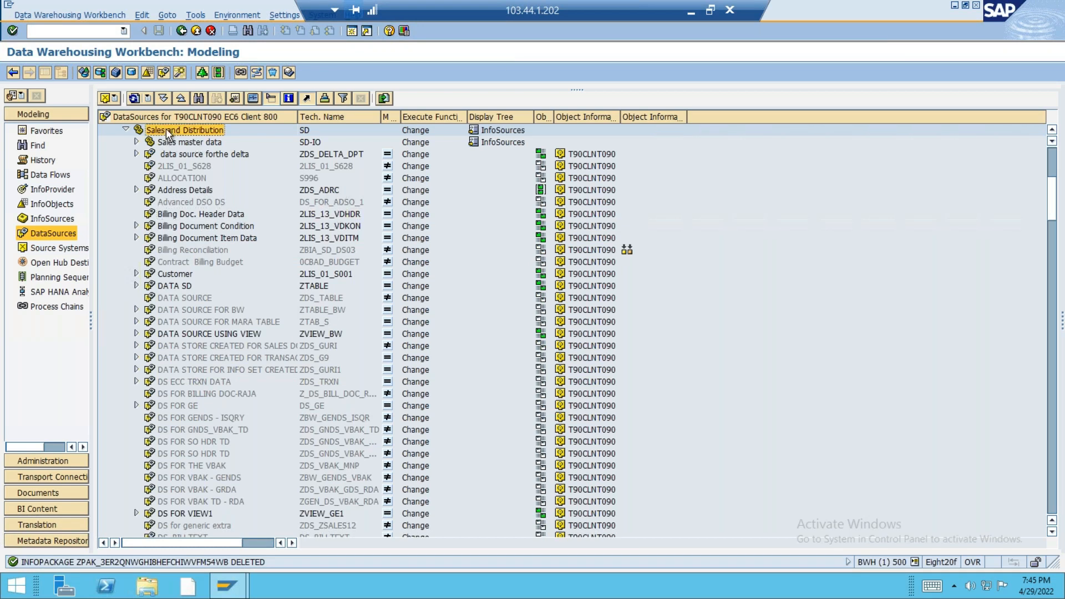
Start metadata replication for Sales and Distribution with active and content versions, creating all as DataSource (RSDS) and confirming deletions and re-activation in dialog.
right_click(165, 128)
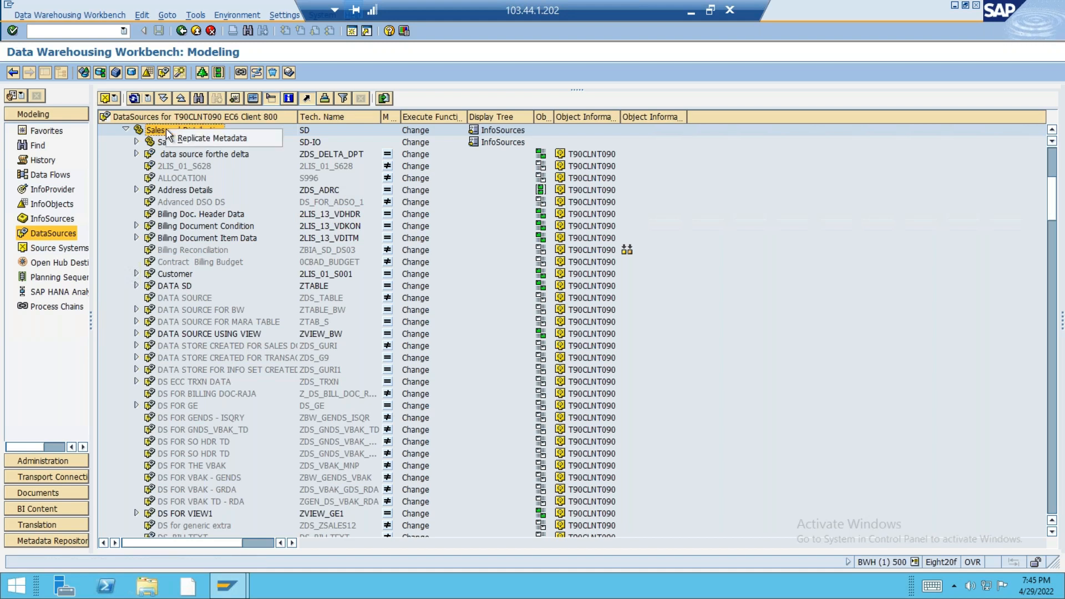
left_click(204, 141)
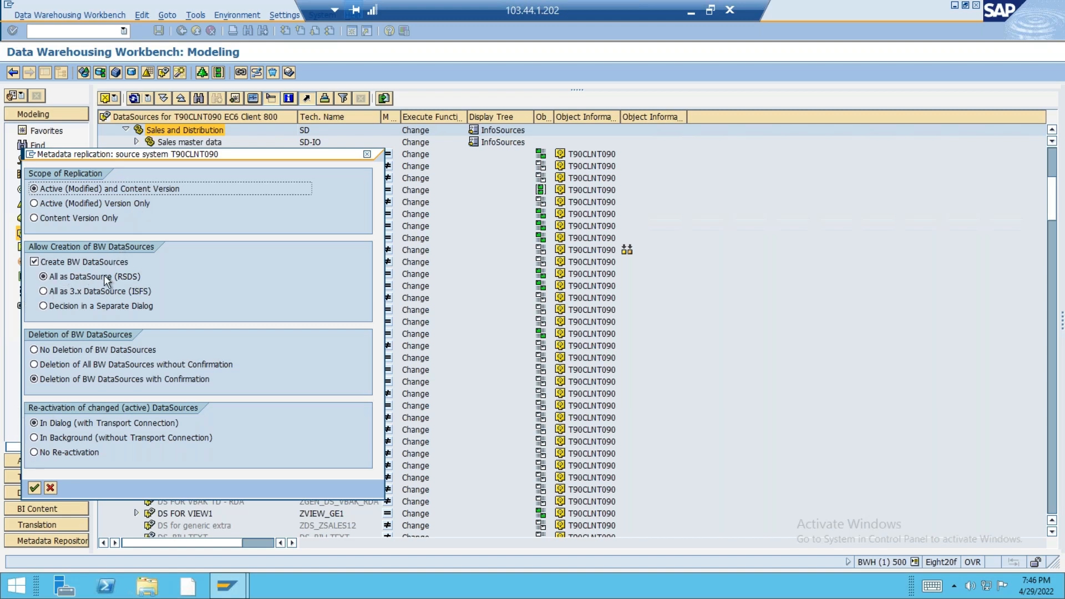
left_click(35, 487)
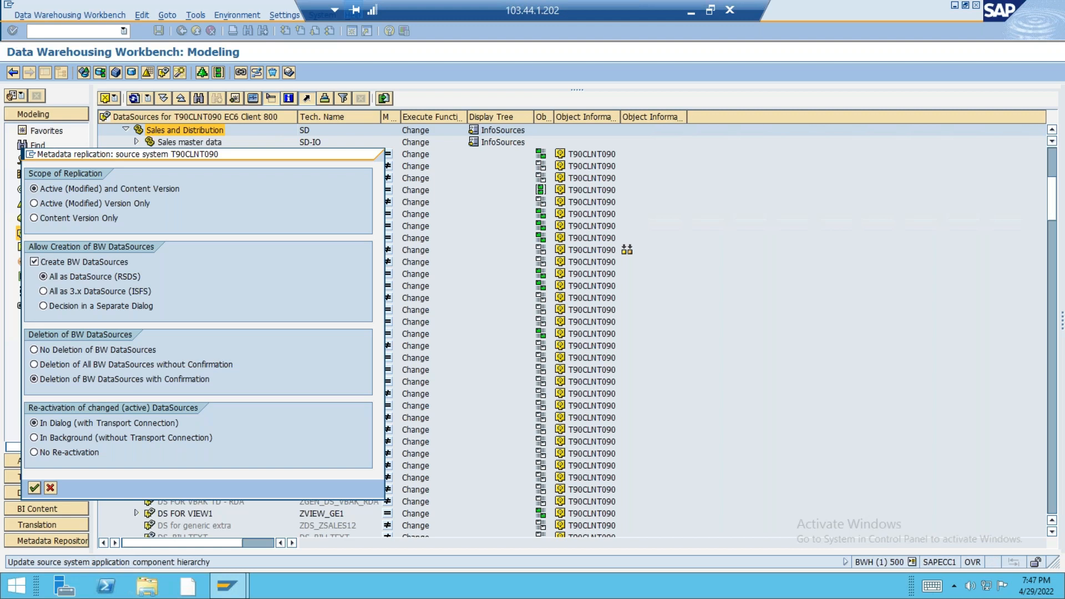
key("Return")
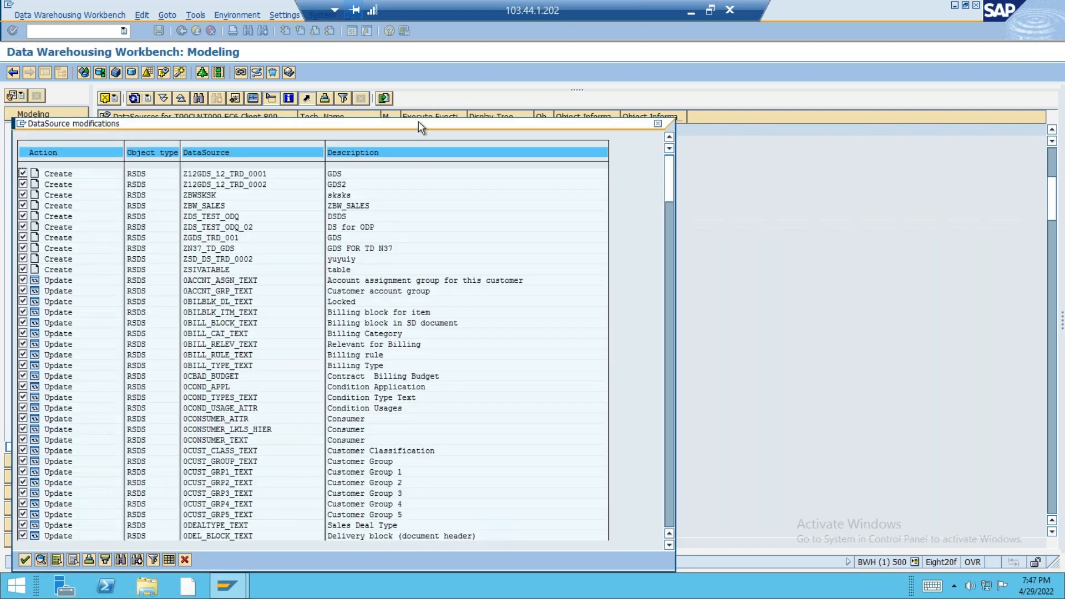
Deselect all proposed DataSource modifications and find the entry 2LIS_13_VDHDR in the list.
left_click_drag(418, 123, 435, 55)
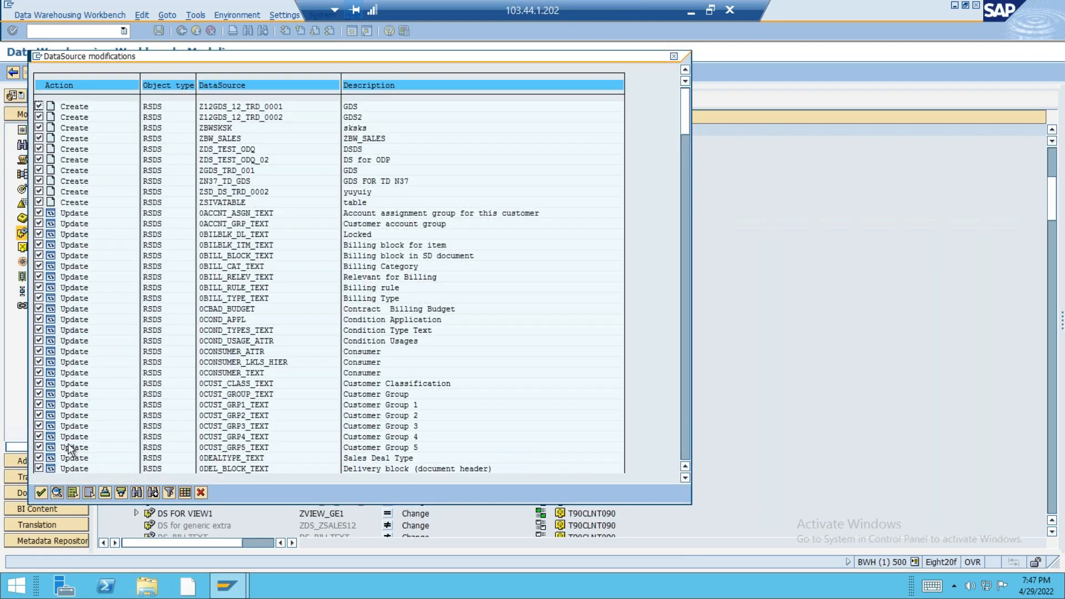
left_click(89, 493)
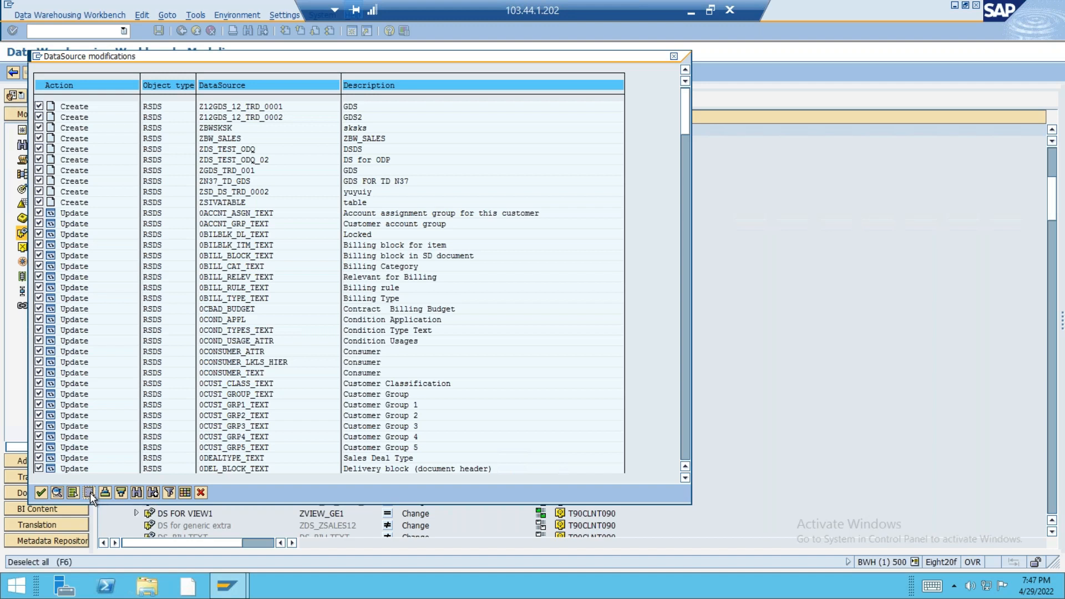
left_click(136, 492)
type("2")
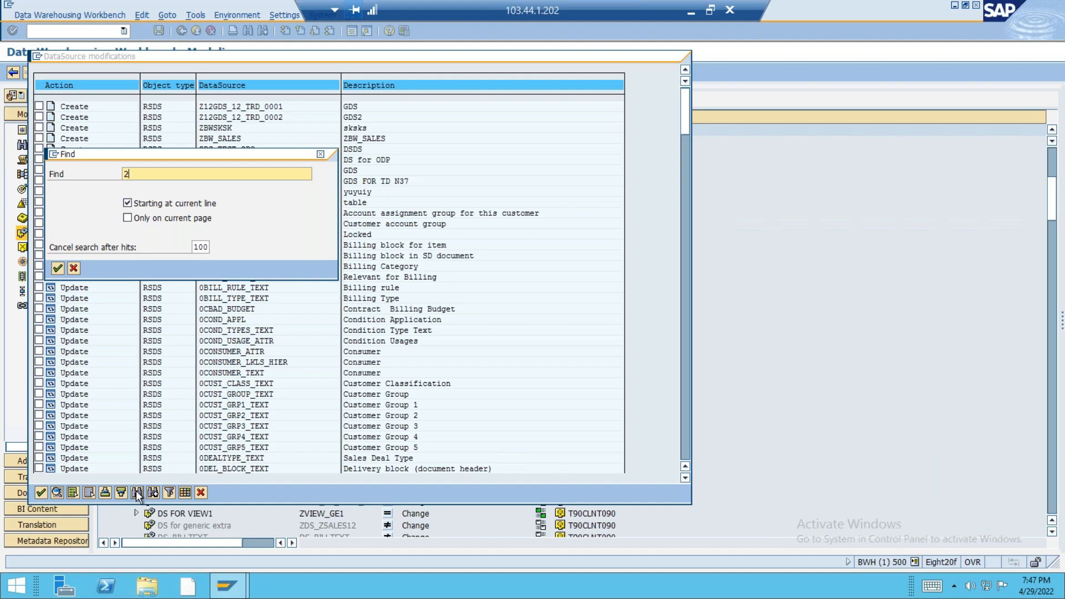
type("lis_13_VDHDR")
key("Return")
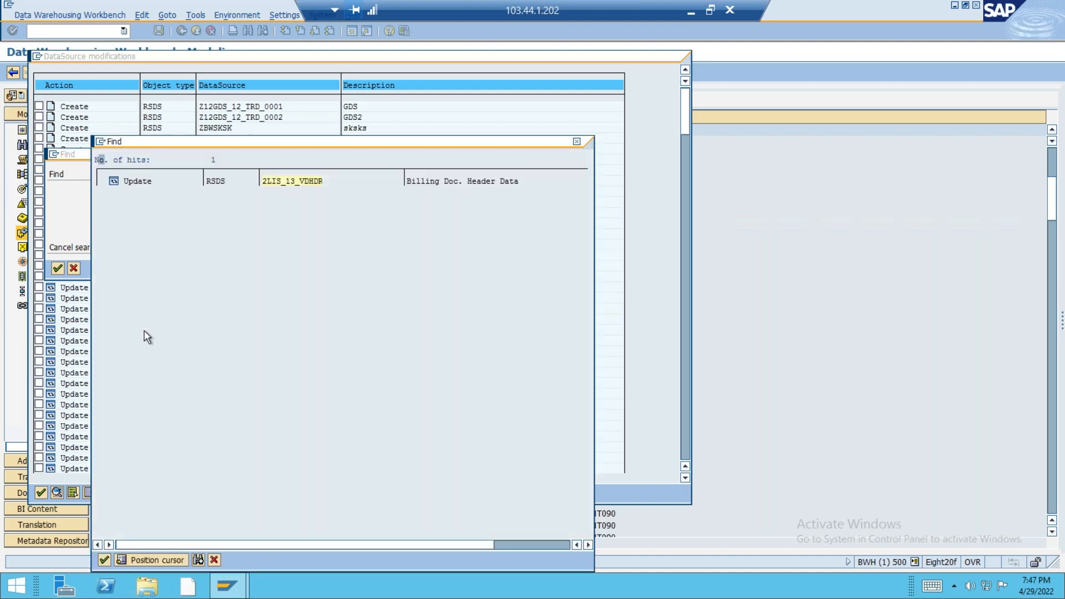
double_click(289, 181)
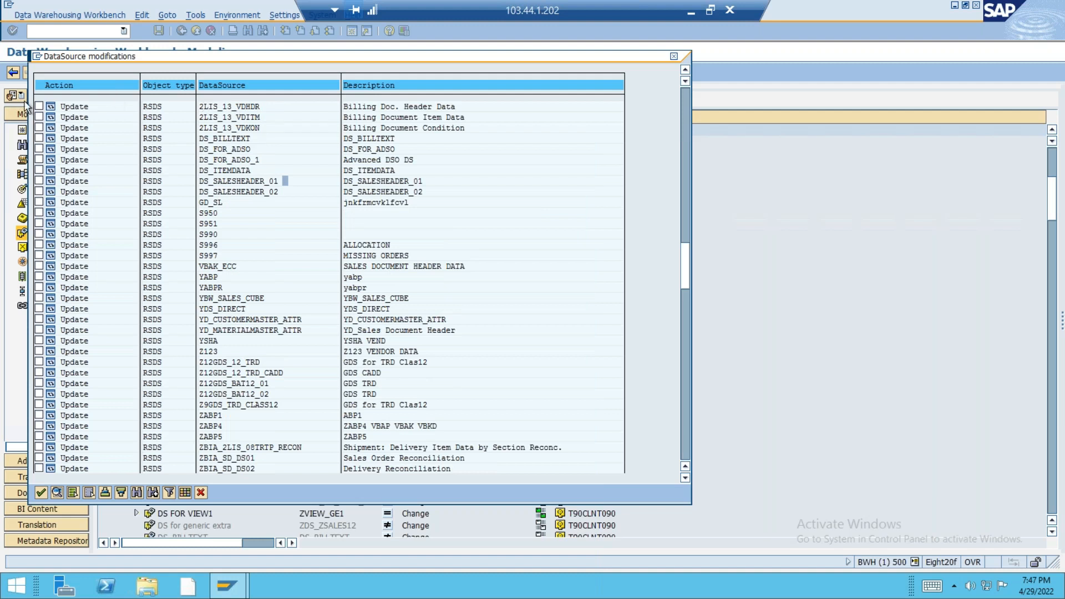
Choose only 2LIS_13_VDHDR for update and run the replication, accepting a new task in workbench request BWHK900114.
left_click(39, 106)
left_click(39, 492)
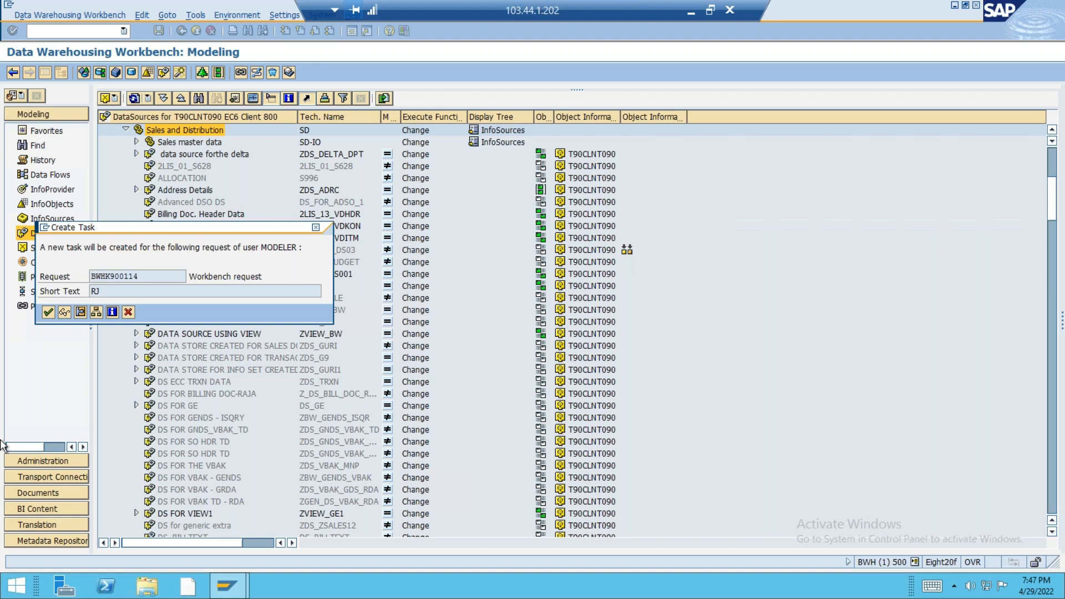
left_click(48, 312)
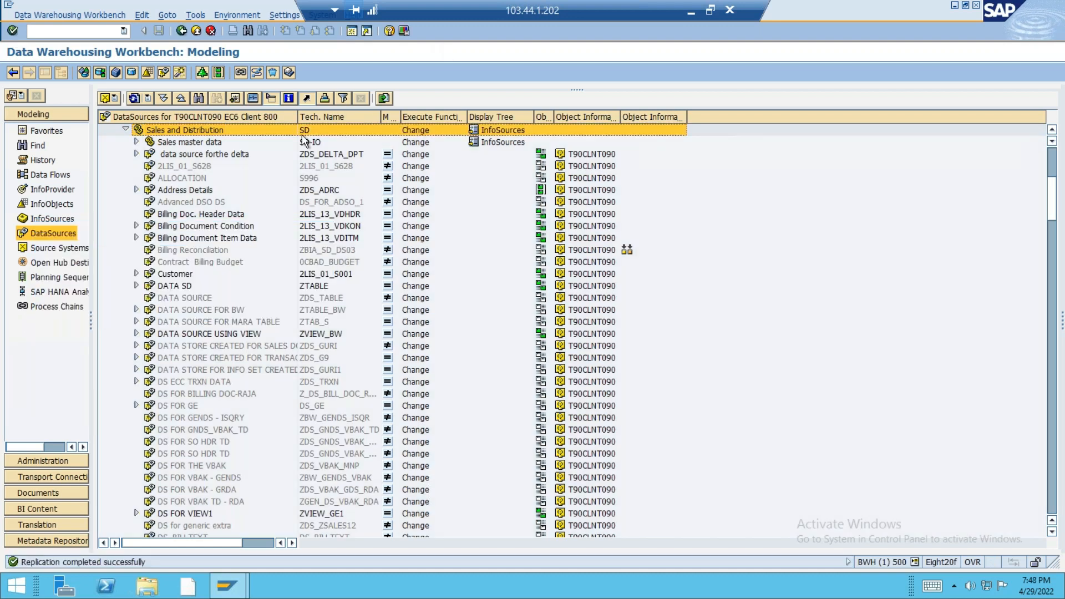
Compare the list status of 2LIS_13_VDHDR and Advanced DSO DS, and display the DataSource DS_FOR_ADSO_1 with its change and activation options.
left_click(341, 215)
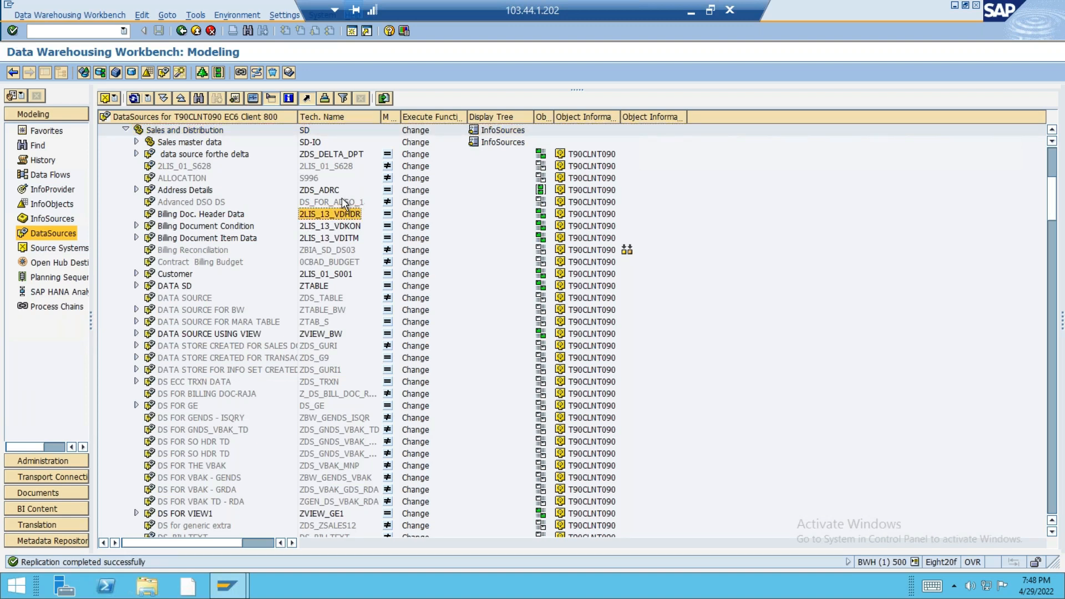
left_click(390, 204)
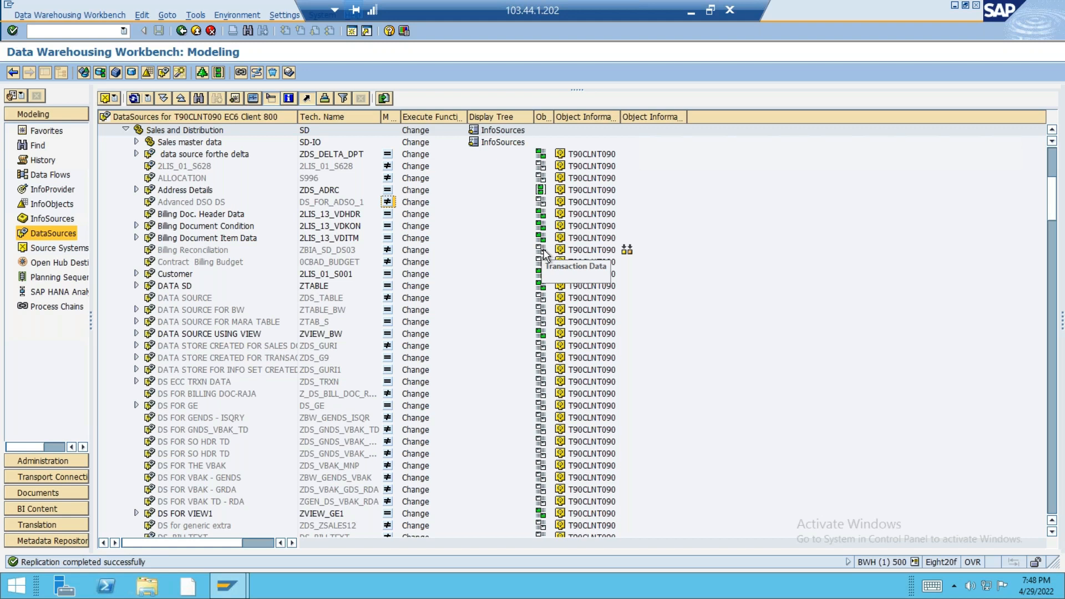
left_click(187, 215)
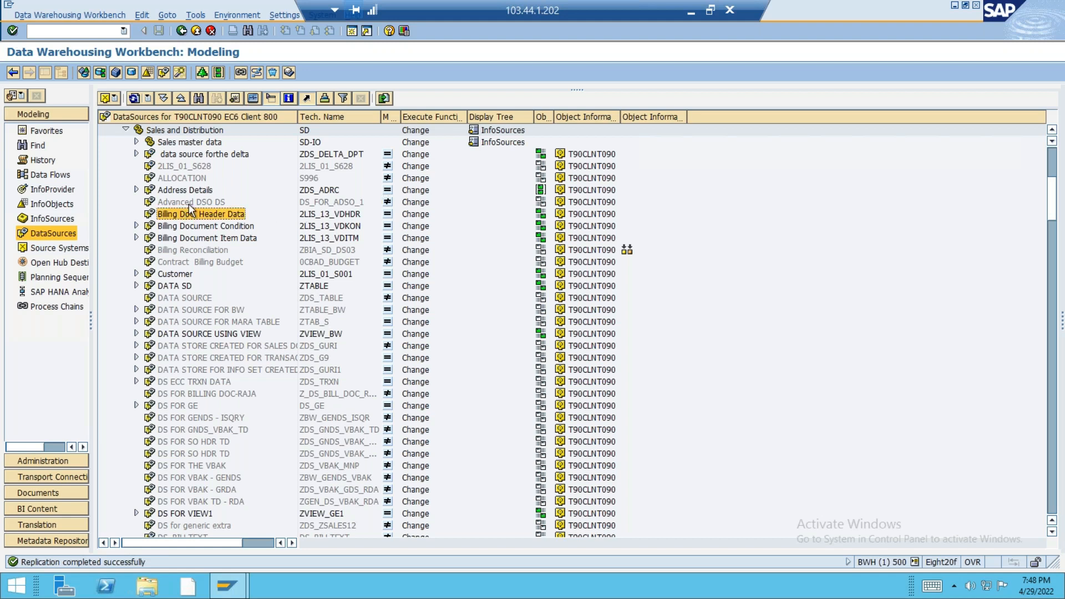
double_click(188, 203)
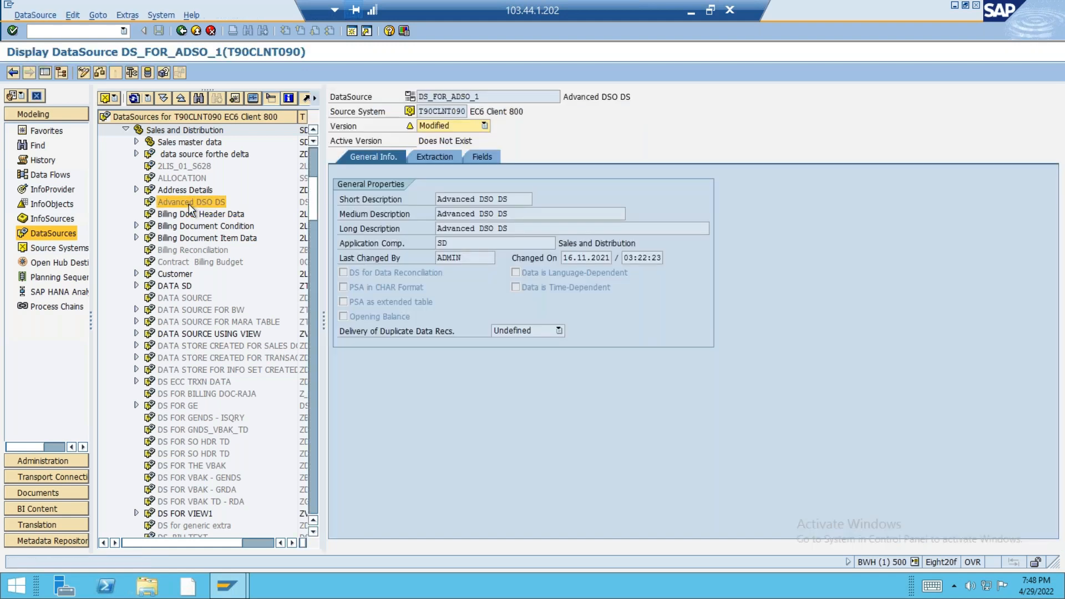
left_click(85, 75)
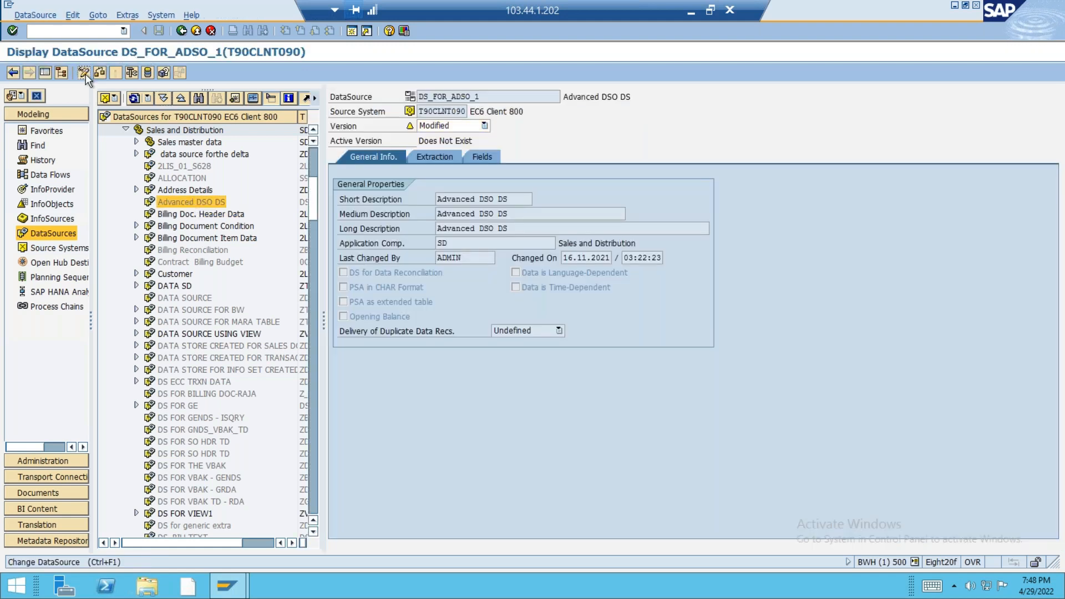
left_click(116, 71)
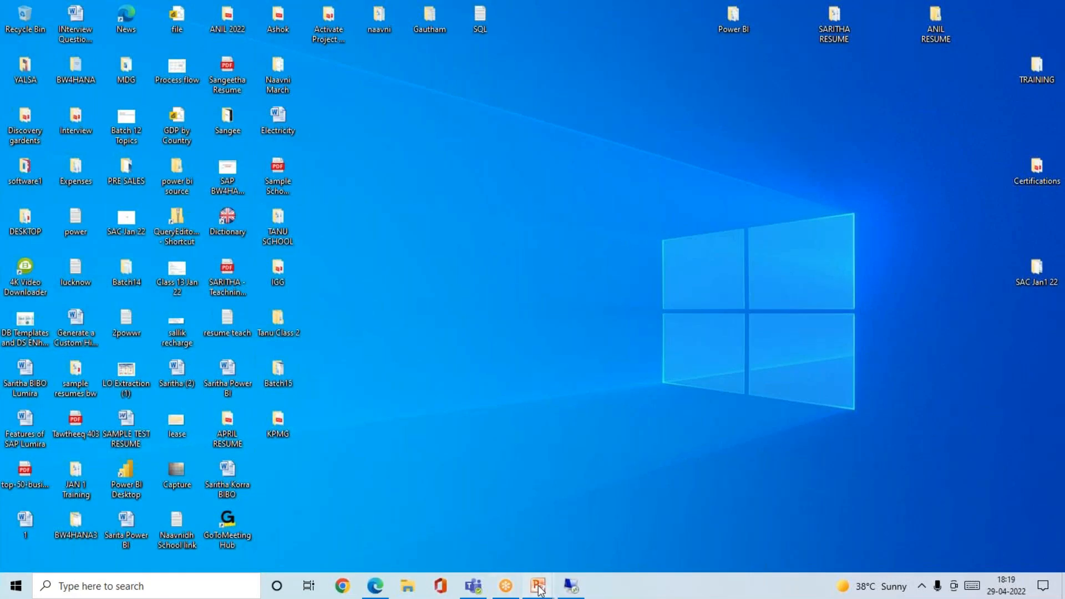
Switch to the PowerPoint notes and complete the first item under the SAP BW logon heading as "Replicate the DS".
mouse_move(545, 589)
left_click(491, 528)
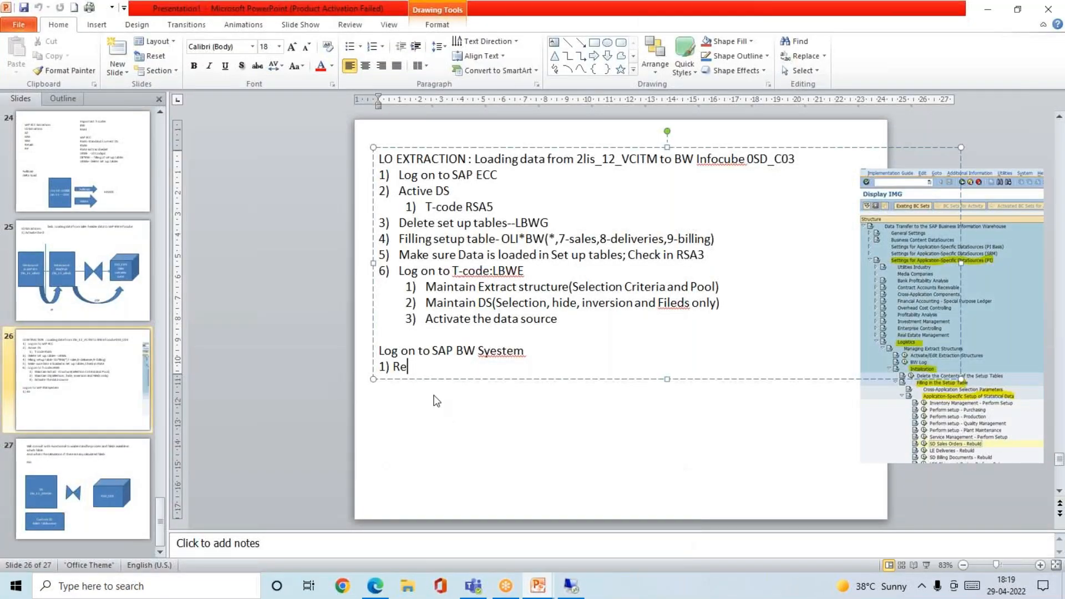
type("plicate the D")
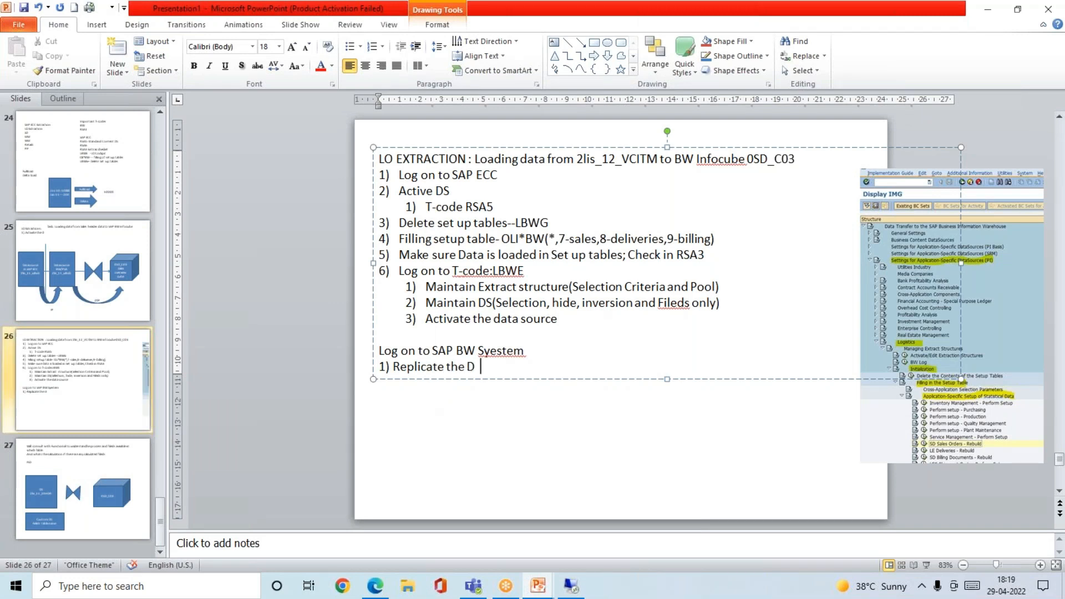
key("BackSpace")
type("S")
Add the indented sub-item "RSA1---Modeling—Source system---" beneath "Replicate the DS".
key("Return")
key("Tab")
type("RSA1")
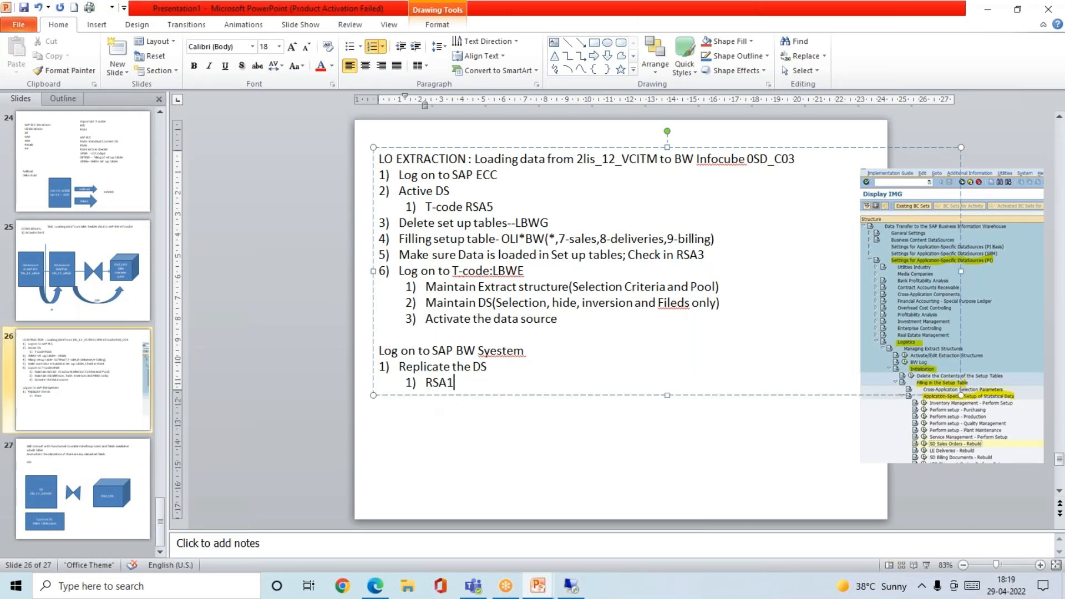
type("---Modeling--Source")
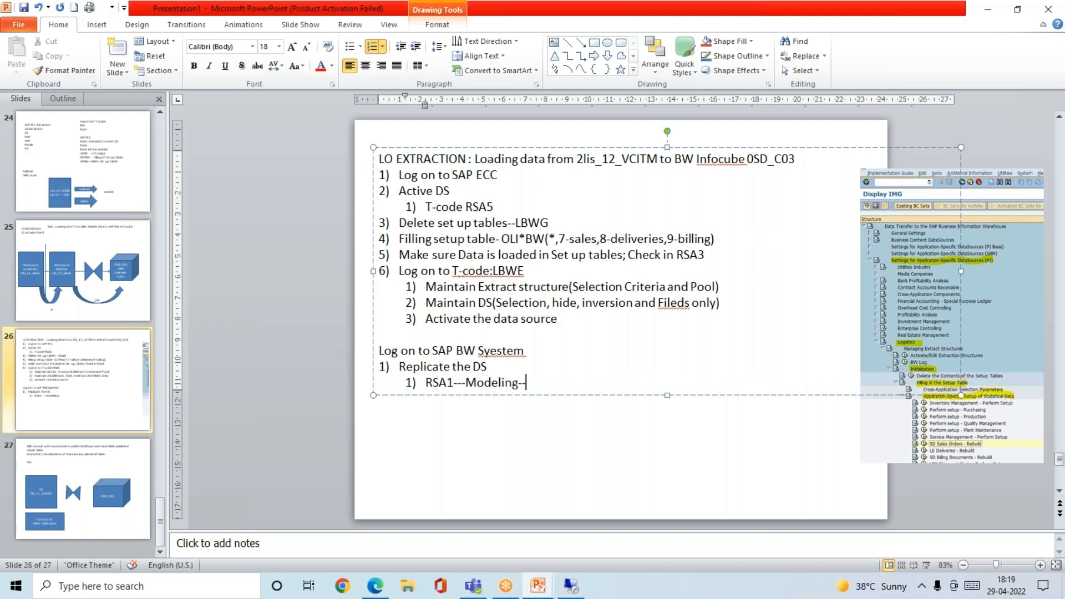
type(" system---")
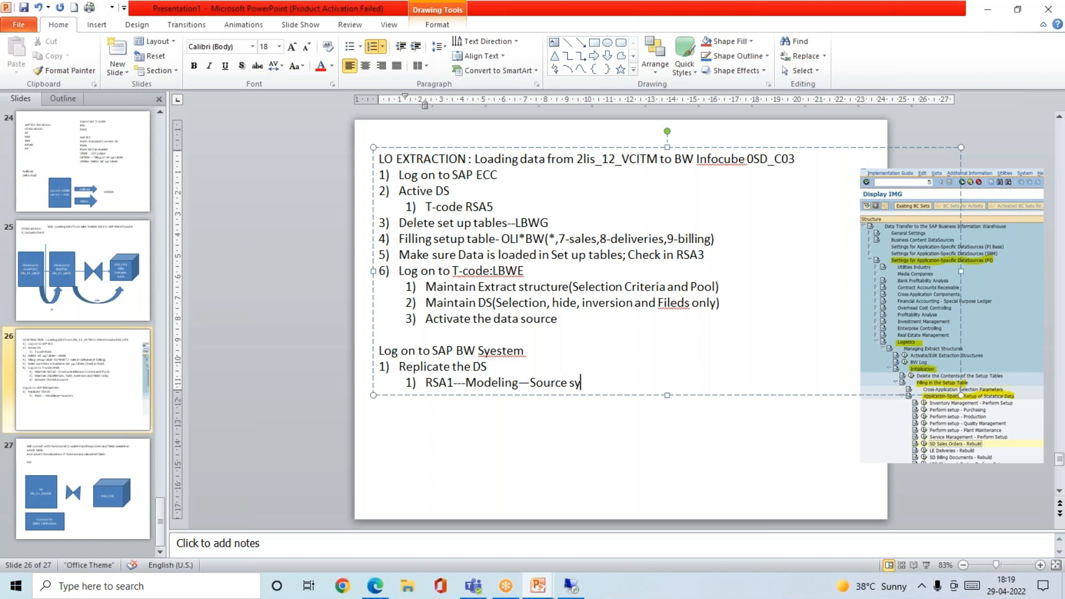